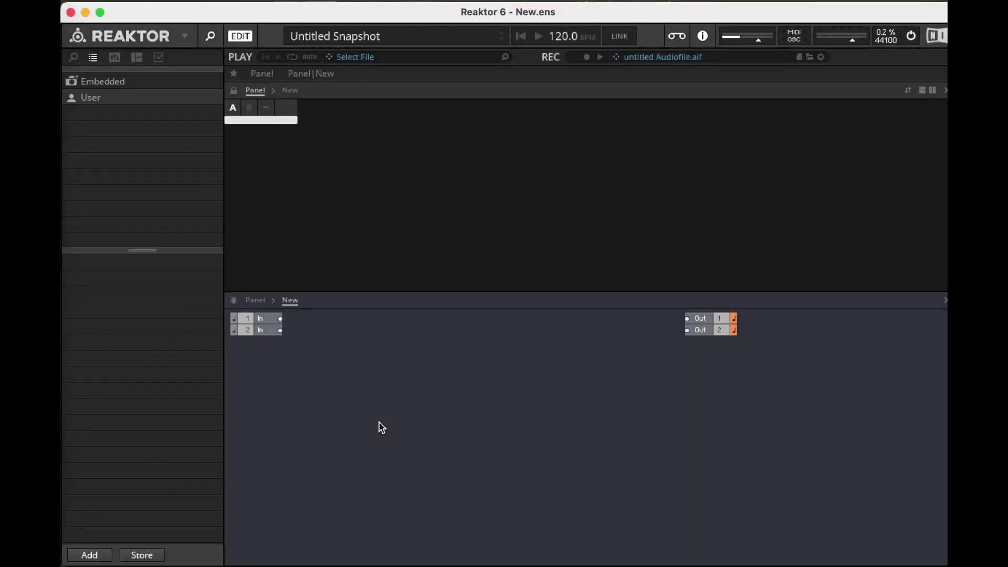
Add a Mod. Clipper module from Built-In Module > Audio Modifier and centre it
right_click(381, 404)
mouse_move(435, 404)
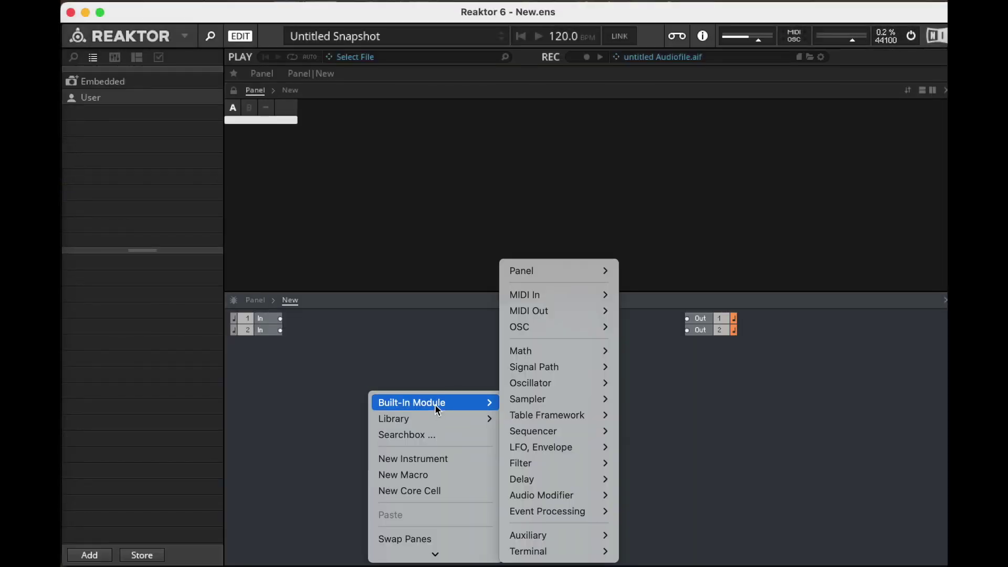
mouse_move(589, 497)
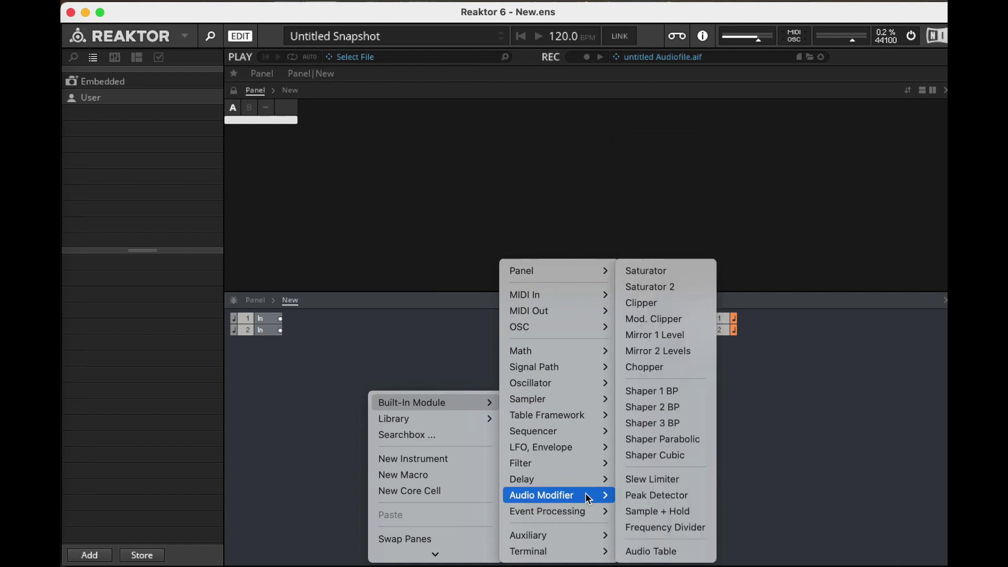
left_click(693, 319)
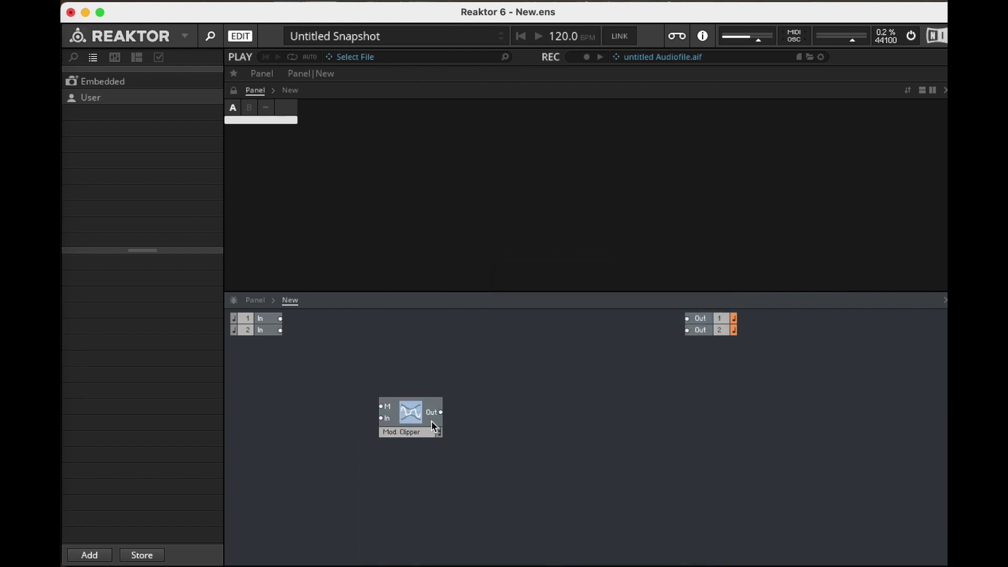
left_click_drag(430, 421, 505, 383)
Show the Mod. Clipper's clipping-modulation description in the Info tab and nudge the module up
left_click(135, 57)
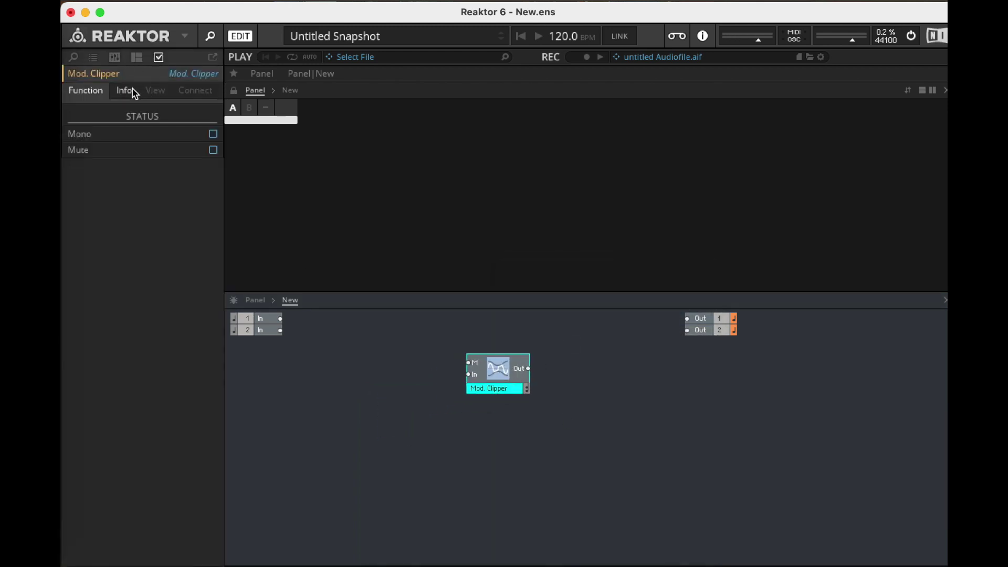
left_click(124, 90)
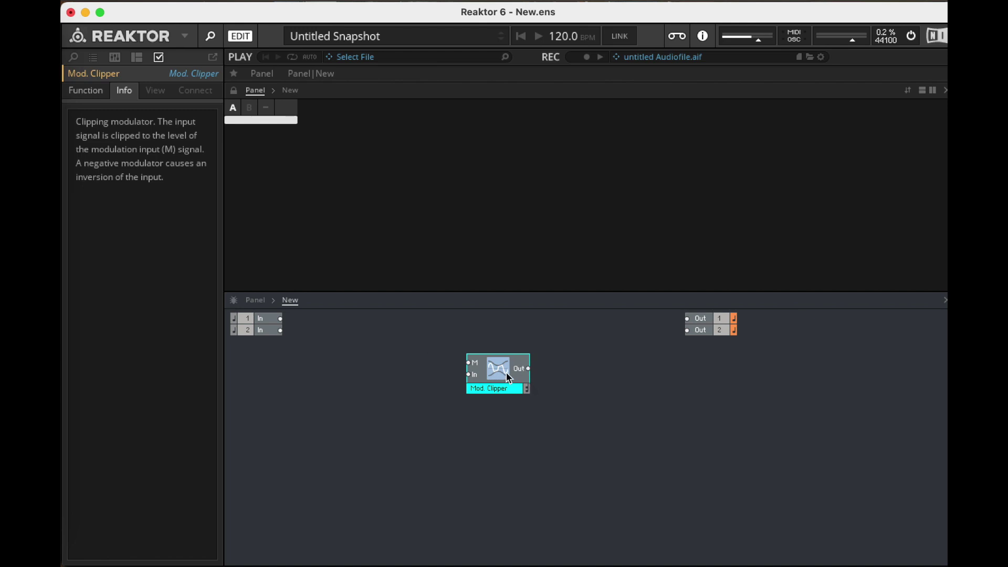
left_click(500, 378)
mouse_move(500, 378)
left_mouse_down()
mouse_move(523, 340)
mouse_move(498, 360)
left_mouse_up()
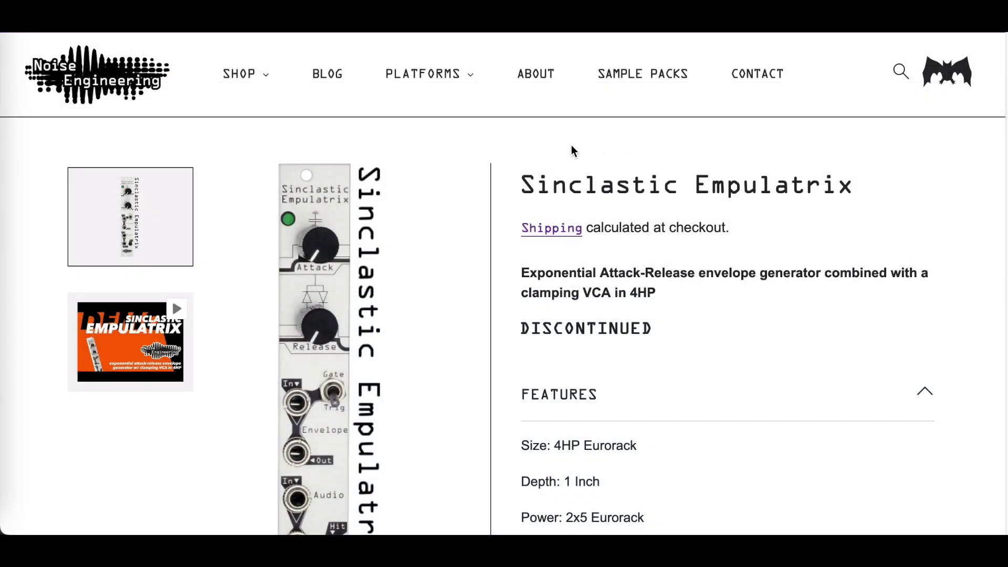
Scroll the Sinclastic Empulatrix page and highlight 'clamping VCA' in its description
scroll(729, 208, "down", 2)
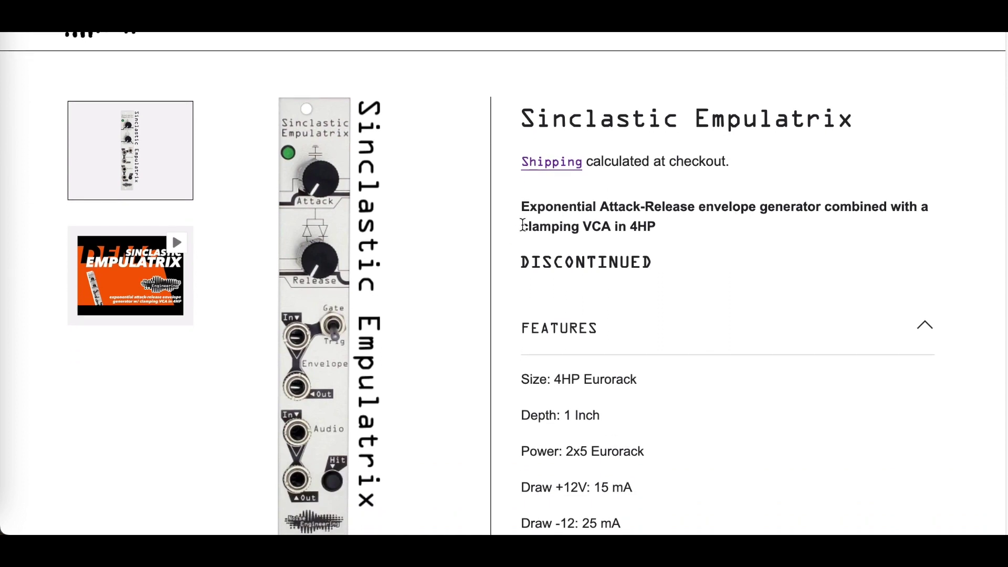
left_click_drag(523, 225, 609, 227)
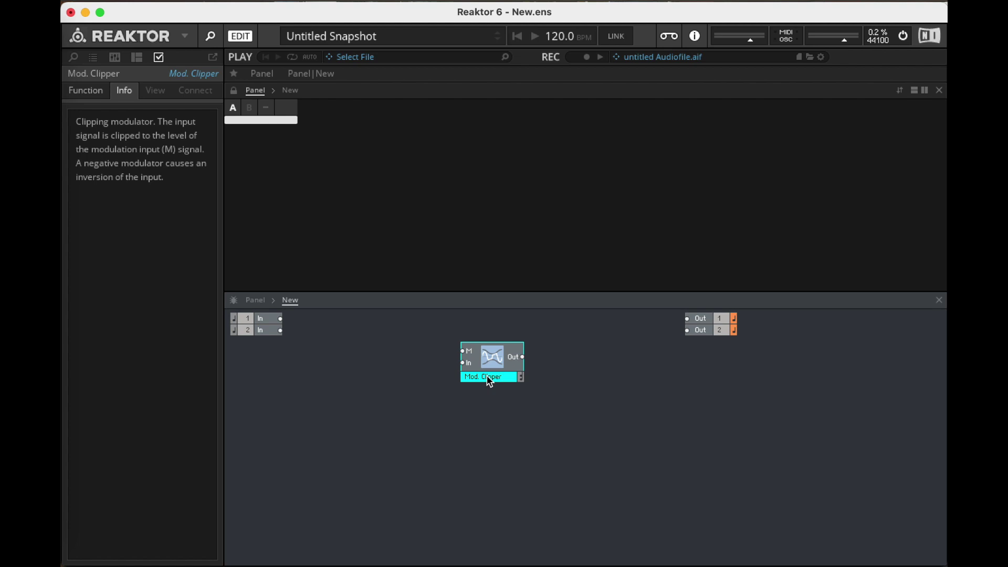
Delete the two In modules and move the Mod. Clipper down and right
left_click_drag(233, 314, 320, 373)
key("Delete")
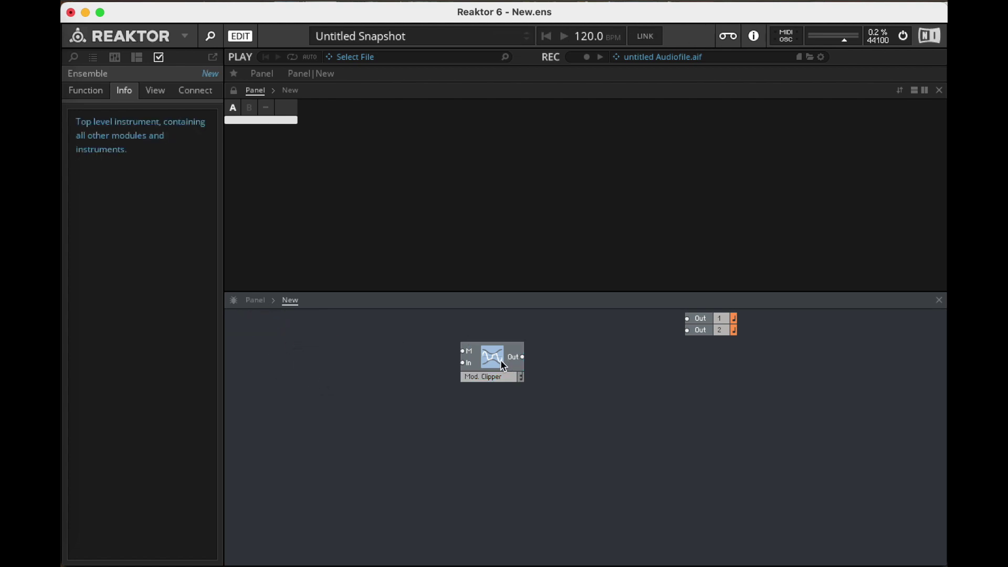
left_click_drag(498, 358, 555, 397)
left_click(330, 367)
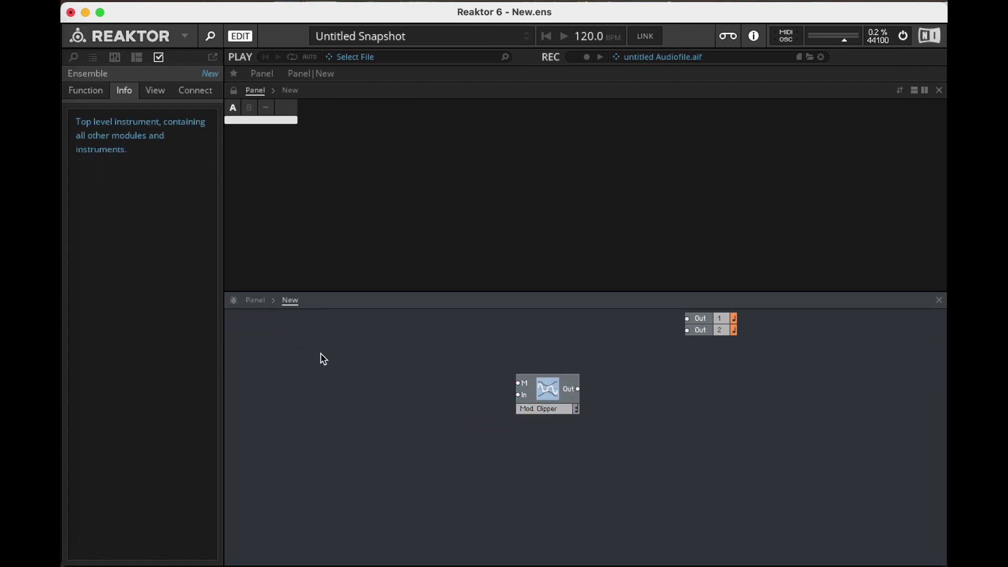
Insert a Sine oscillator module via the 'sine' module search
double_click(323, 359)
type("sine")
key("Down")
key("Down")
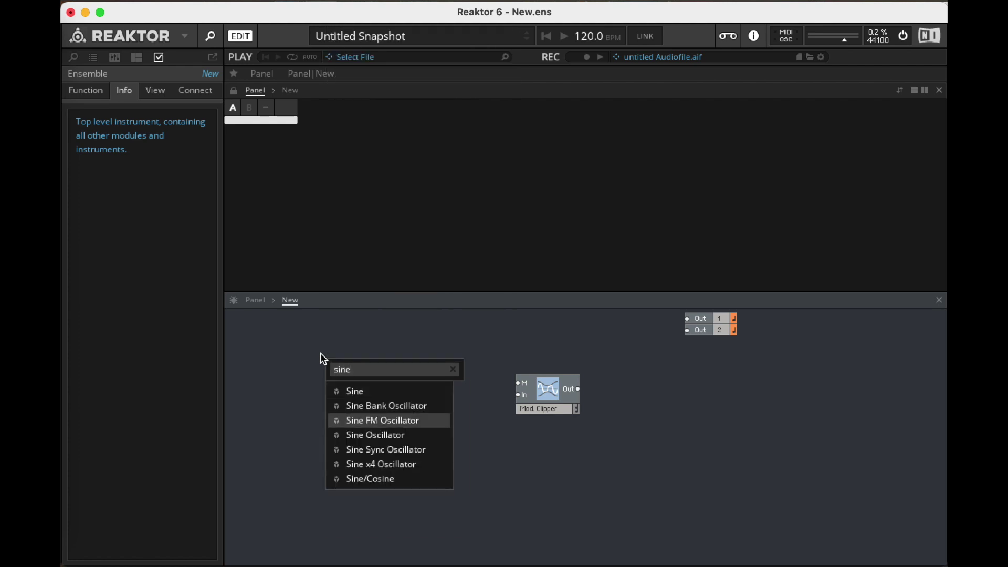
key("Down")
key("Return")
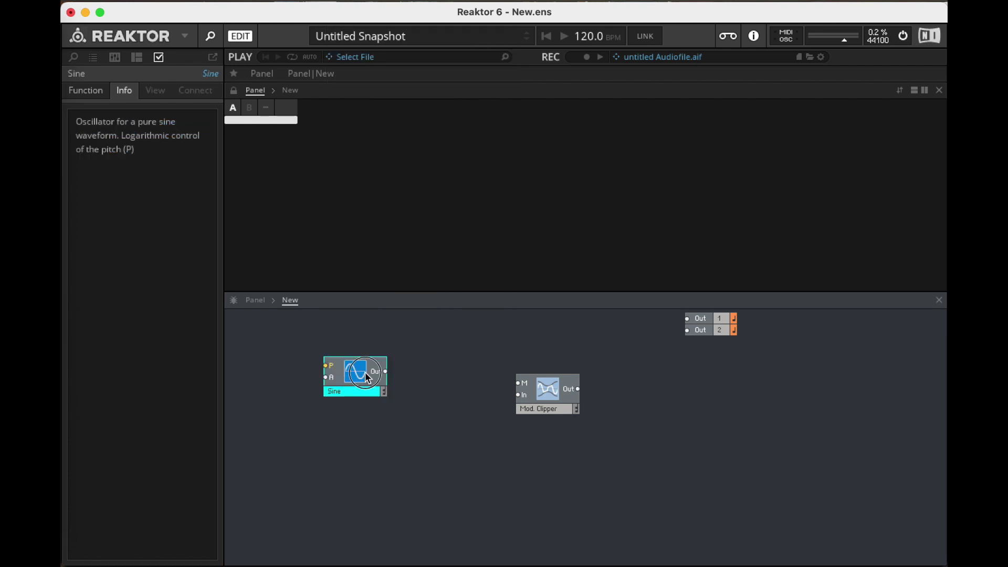
left_click_drag(366, 377, 403, 371)
Add a Note Pitch MIDI In module and wire NotePitch into the Sine's P input
double_click(286, 351)
type("note")
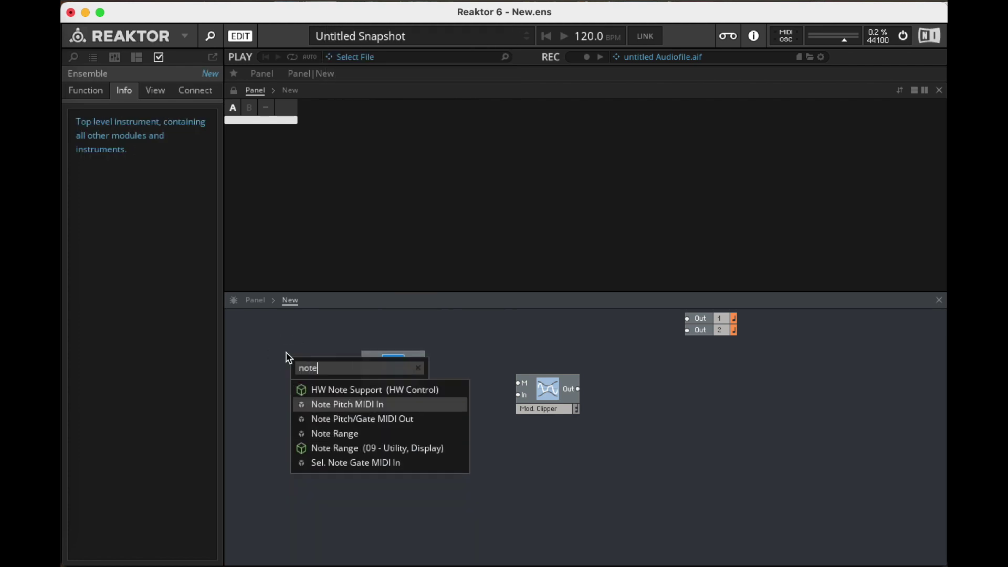
key("Return")
mouse_move(351, 362)
left_mouse_down()
mouse_move(366, 362)
mouse_move(332, 366)
left_mouse_up()
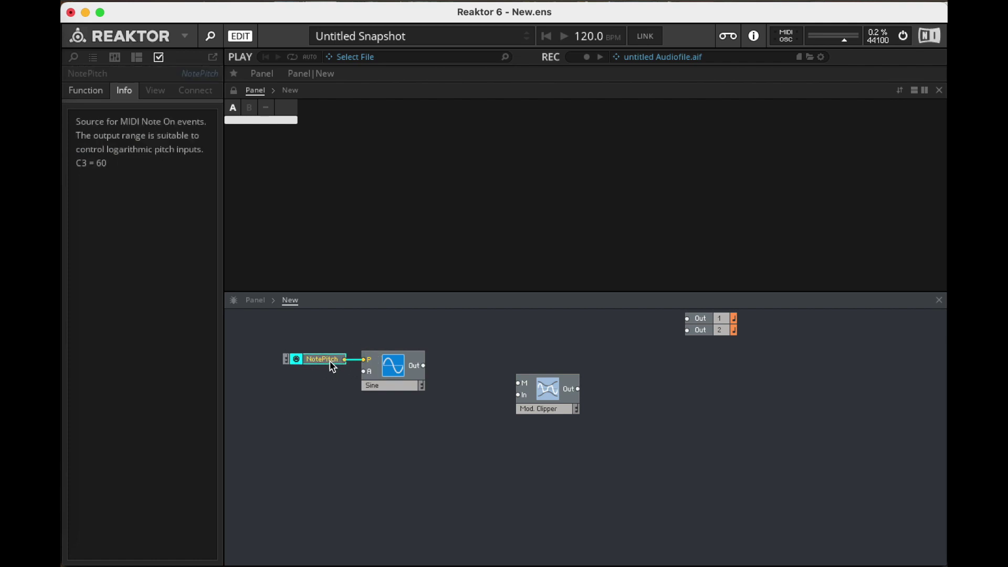
left_click(313, 412)
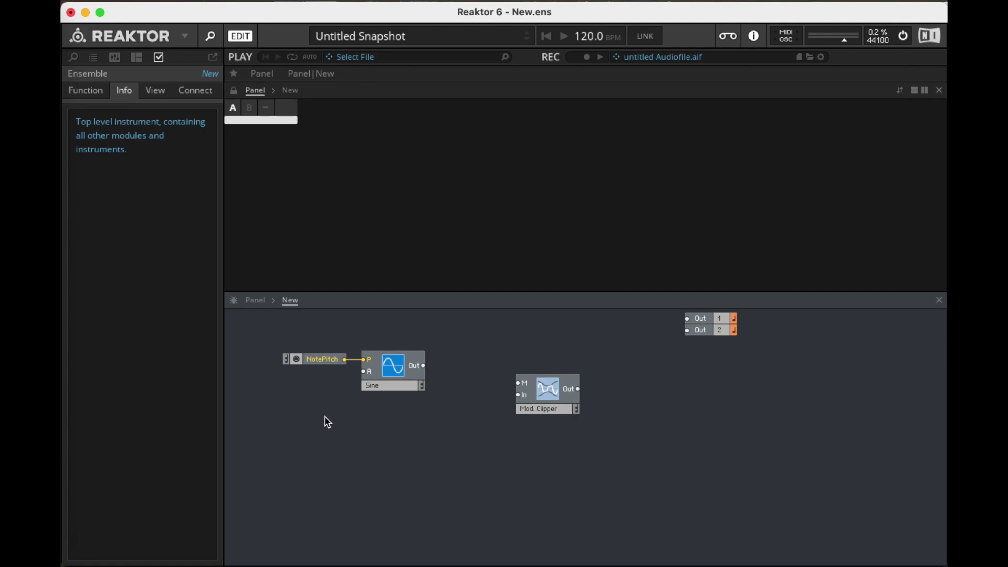
Give the Sine's A input a constant value of 1
right_click(321, 415)
key("Escape")
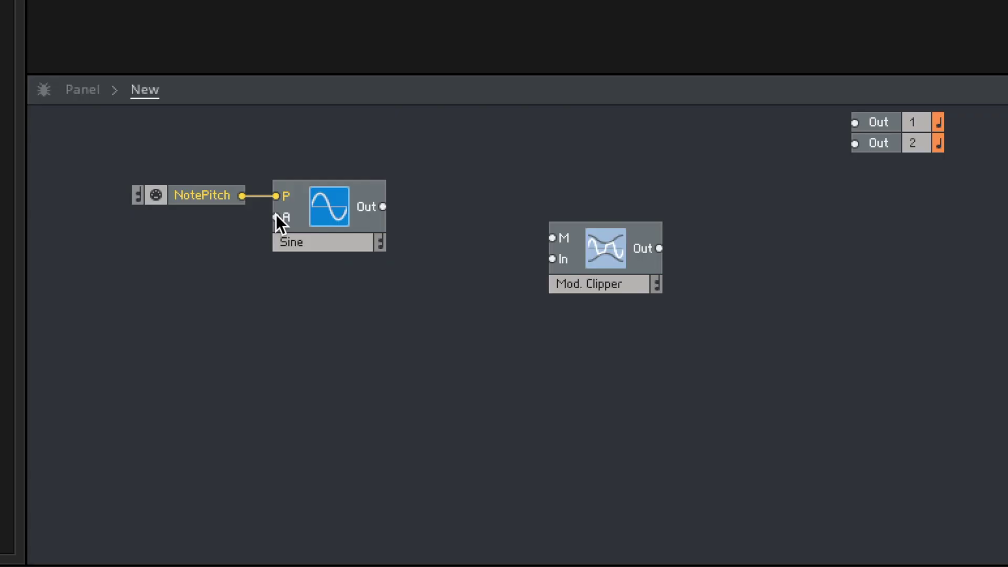
right_click(276, 214)
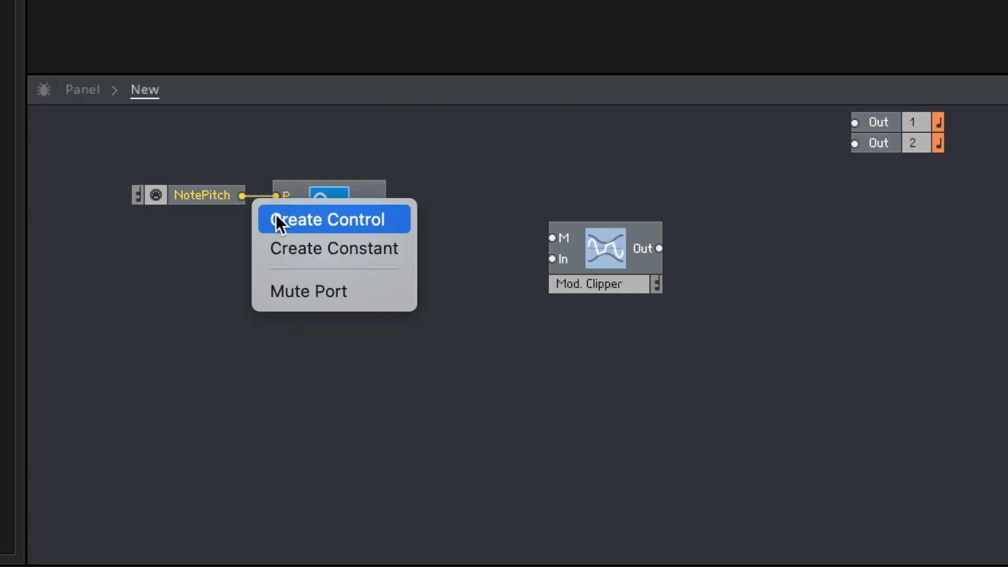
left_click(303, 245)
Wire the Sine output to Out 1 and Out 2, then delete the Out 2 wire
left_click_drag(331, 305, 189, 153)
left_click_drag(375, 206, 855, 122)
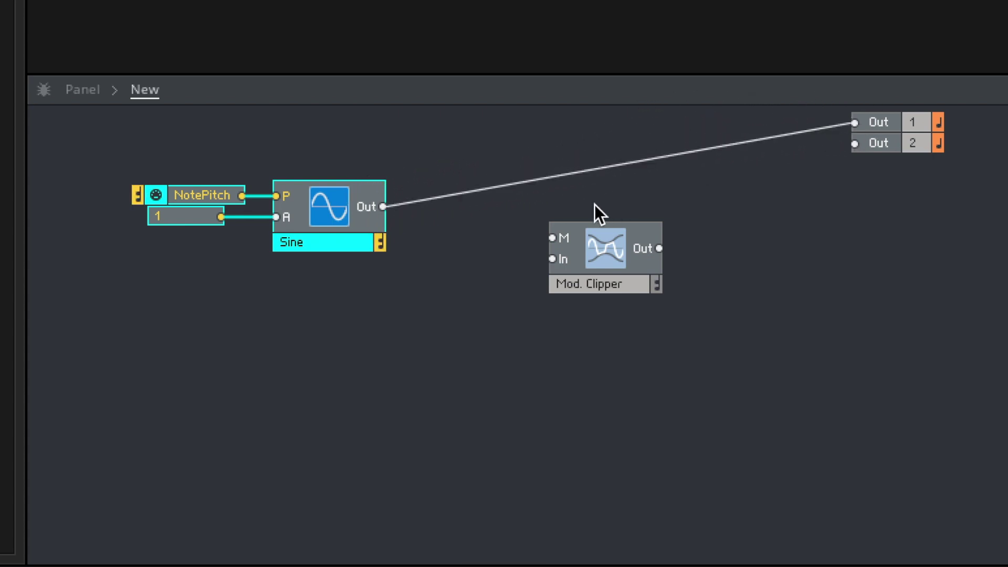
left_click_drag(379, 209, 872, 143)
left_click_drag(914, 179, 893, 117)
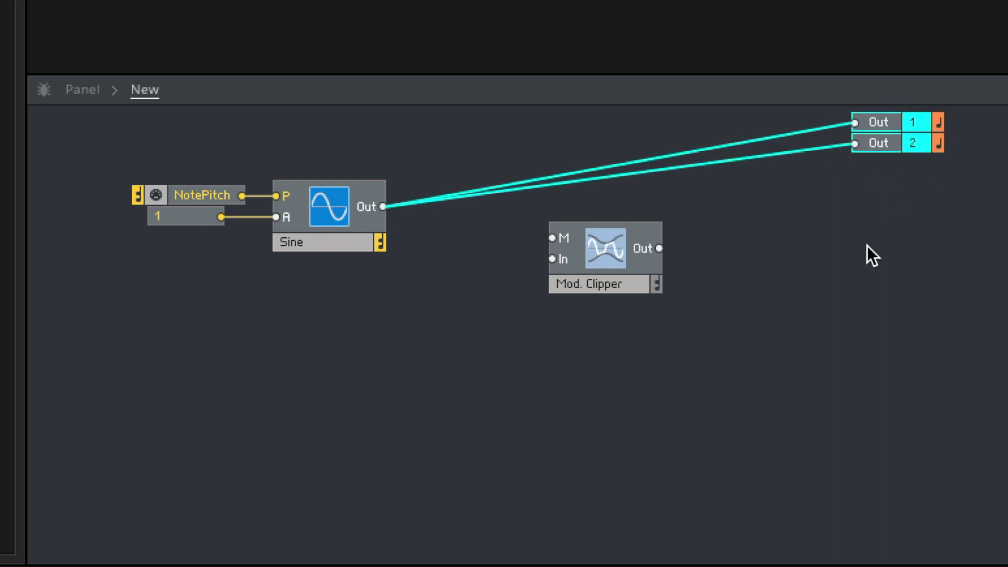
left_click(1004, 262)
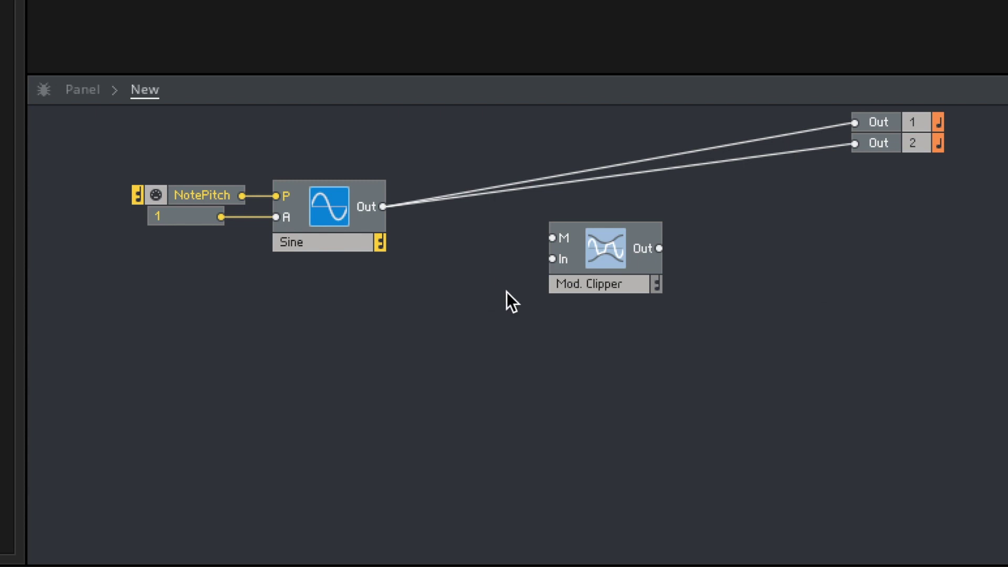
left_click(464, 199)
key("Delete")
Route the Sine through the Mod. Clipper's In, with the Clipper output feeding Out 1 and Out 2
left_click(478, 189)
key("Delete")
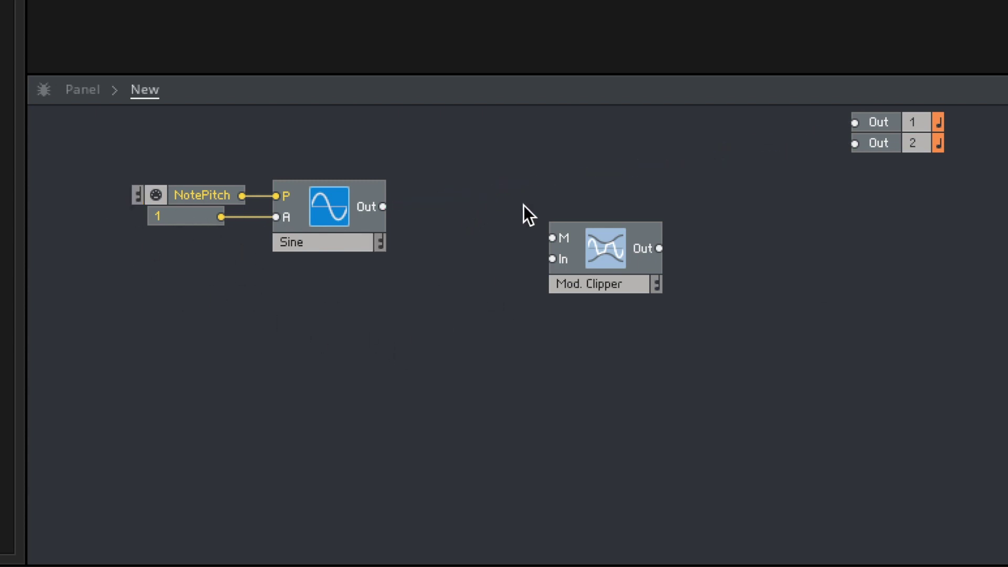
left_click_drag(588, 284, 567, 236)
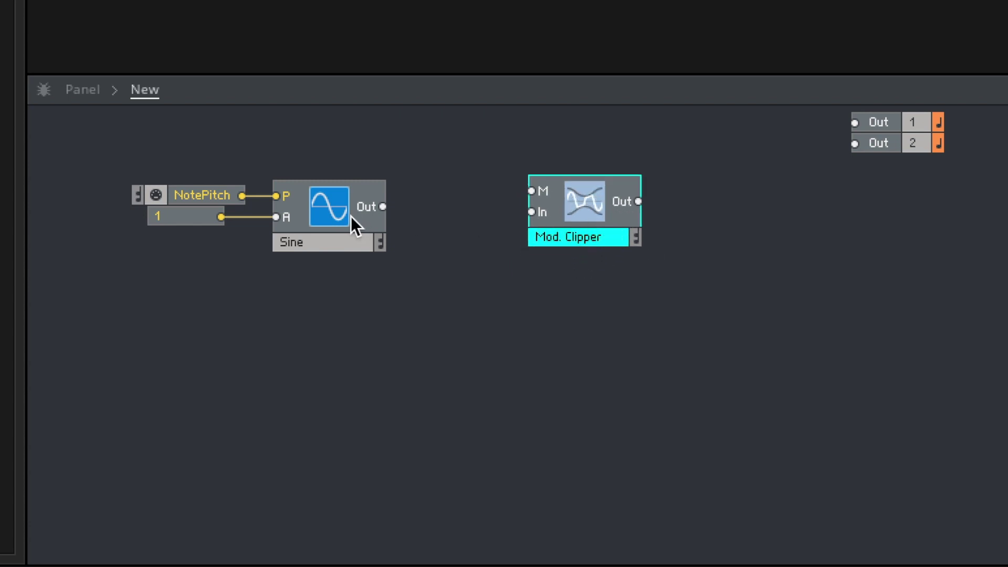
left_click_drag(378, 202, 532, 211)
left_click_drag(637, 202, 873, 130)
left_click_drag(636, 202, 862, 150)
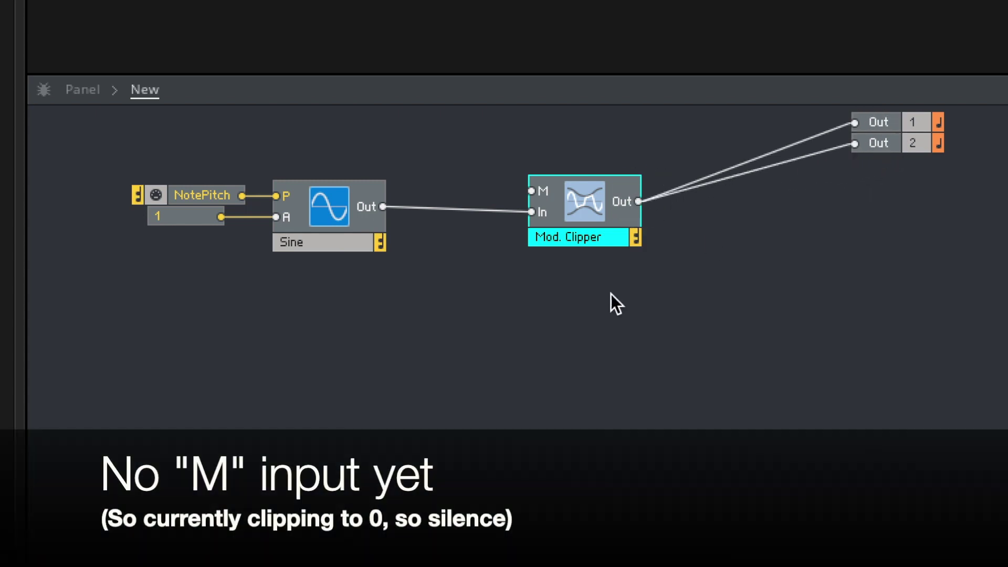
Move the oscillator group lower and insert an AR envelope module
left_click_drag(439, 308, 196, 169)
left_click_drag(333, 194, 338, 303)
left_click(235, 145)
right_click(236, 145)
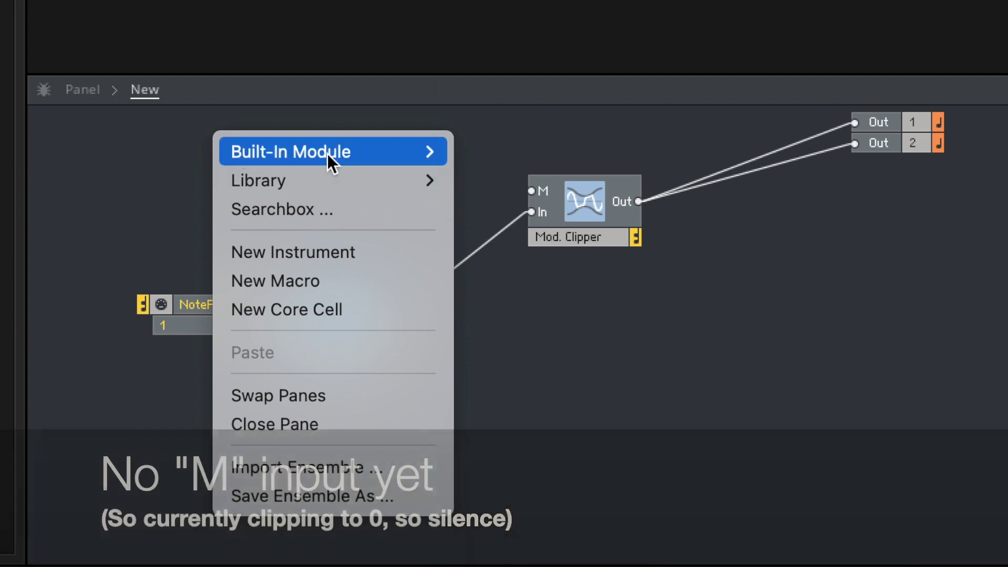
mouse_move(326, 153)
mouse_move(521, 383)
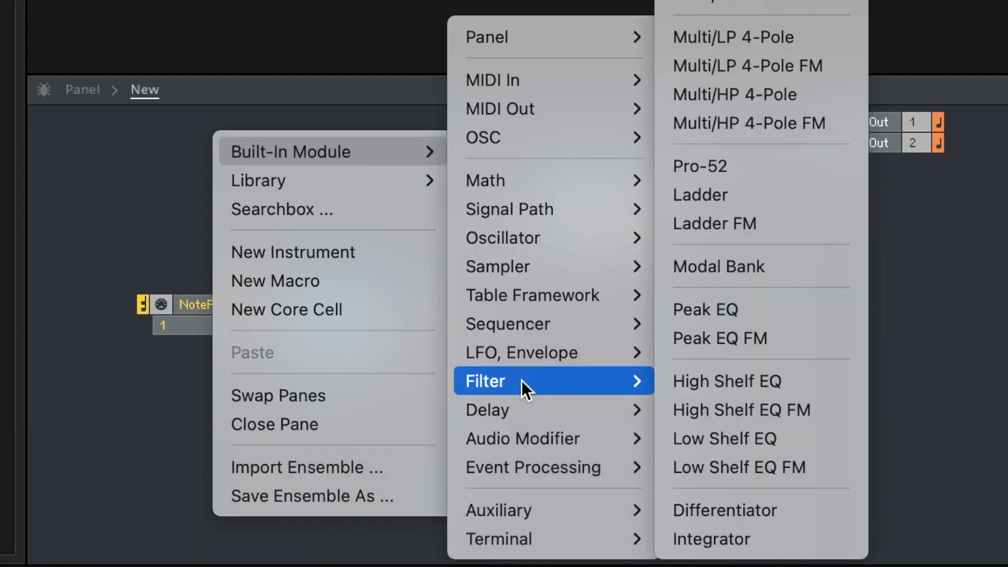
mouse_move(545, 351)
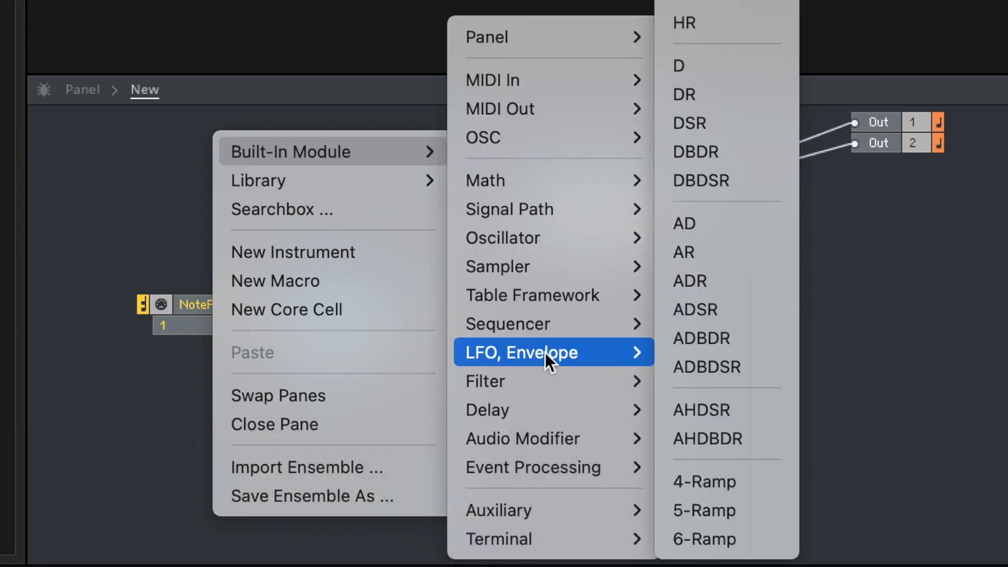
left_click(754, 250)
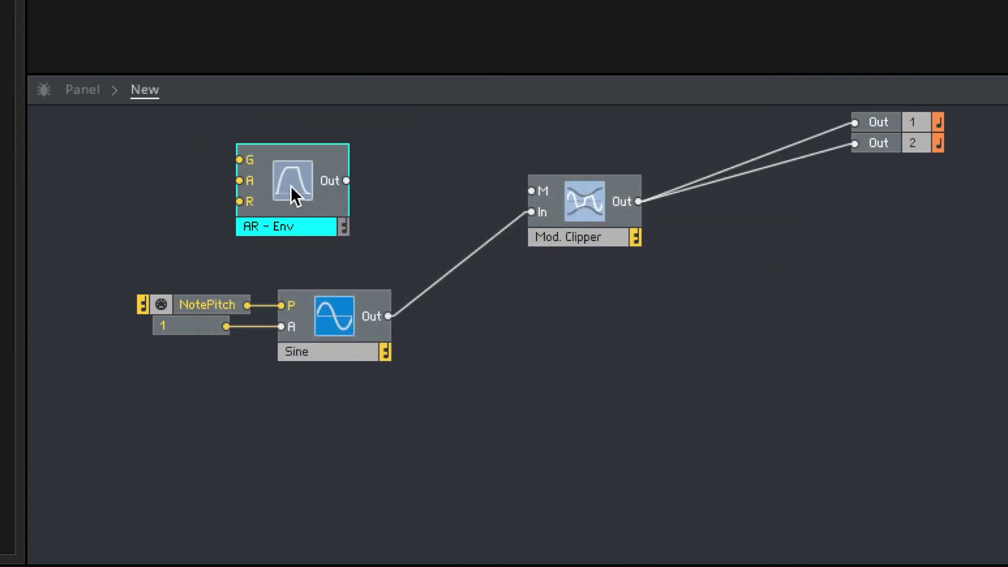
left_click_drag(291, 187, 353, 182)
Add a Gate MIDI In module and connect it to the envelope's G input
left_click(224, 170)
double_click(224, 170)
type("ga")
key("Return")
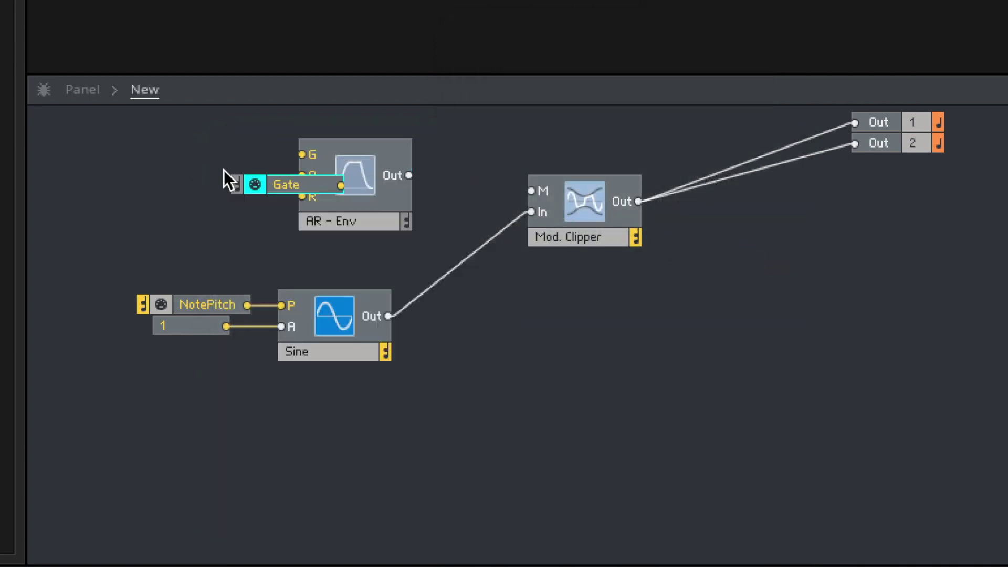
left_click_drag(315, 184, 217, 153)
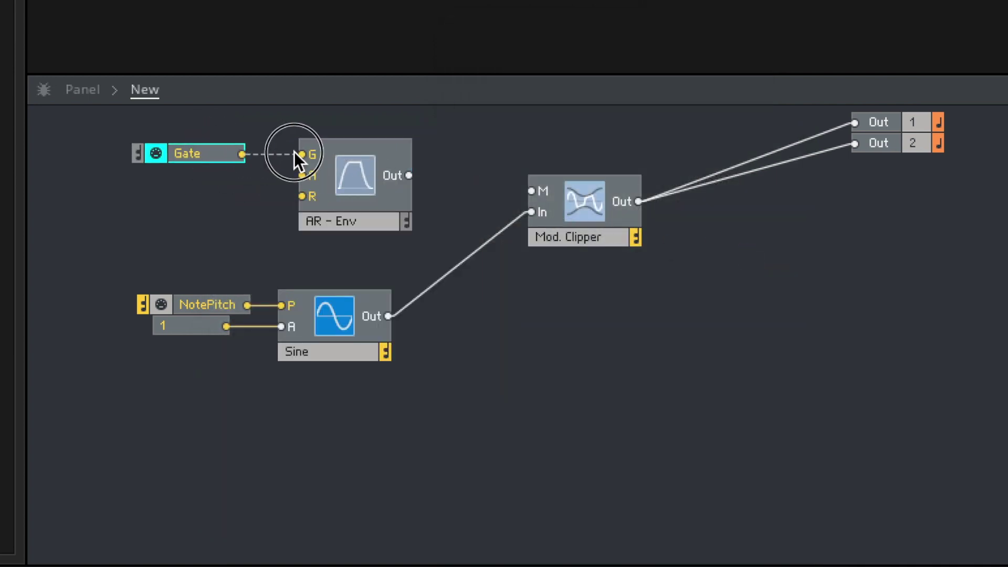
left_click_drag(294, 152, 301, 155)
Create Attack and Release controls for the envelope and wire its output into Mod. Clipper M
right_click(309, 176)
left_click(310, 181)
right_click(314, 201)
left_click(402, 189)
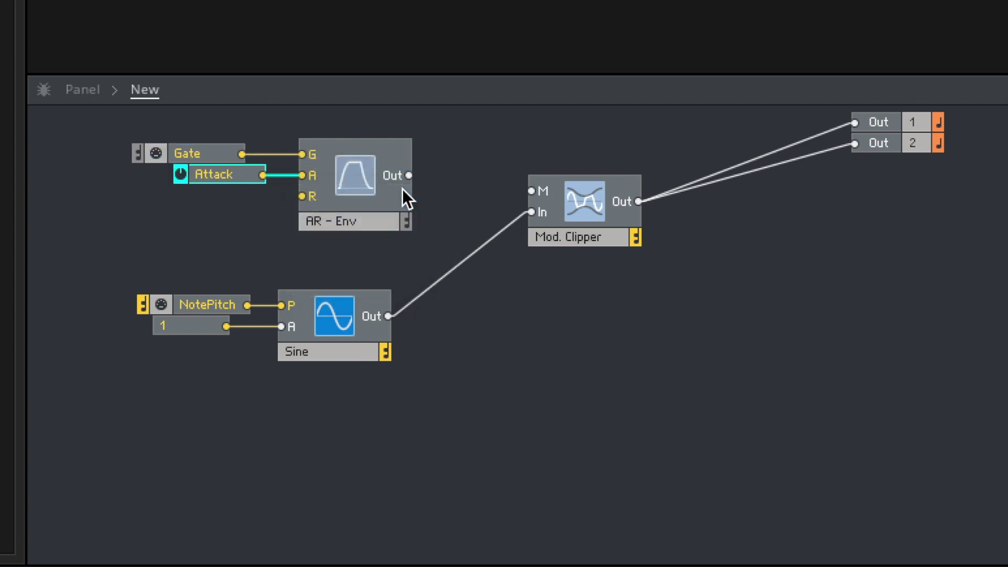
left_click_drag(408, 175, 531, 191)
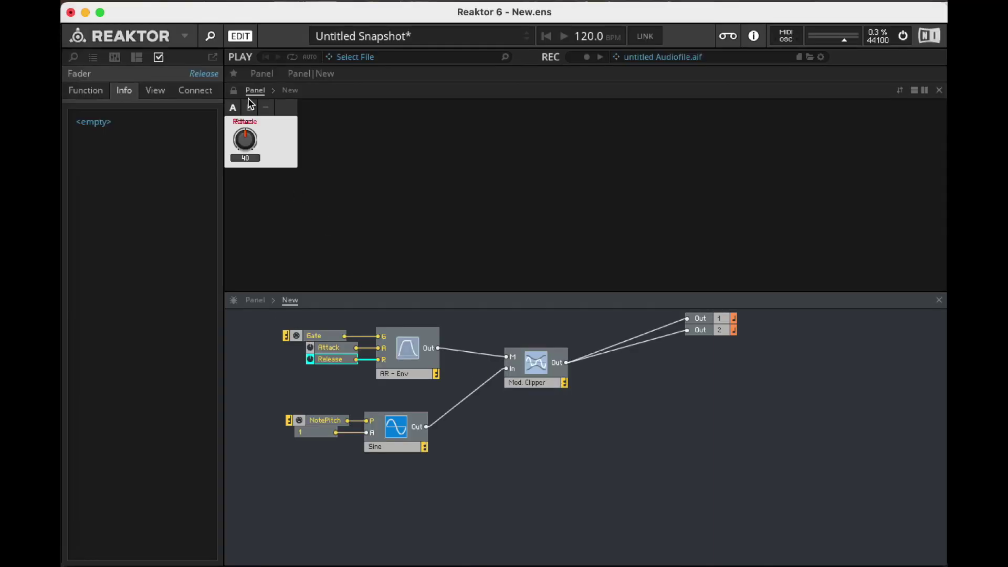
Add the UTL-Util Scope block, feed it the Mod. Clipper output, and switch its time base to mSec
left_click(234, 92)
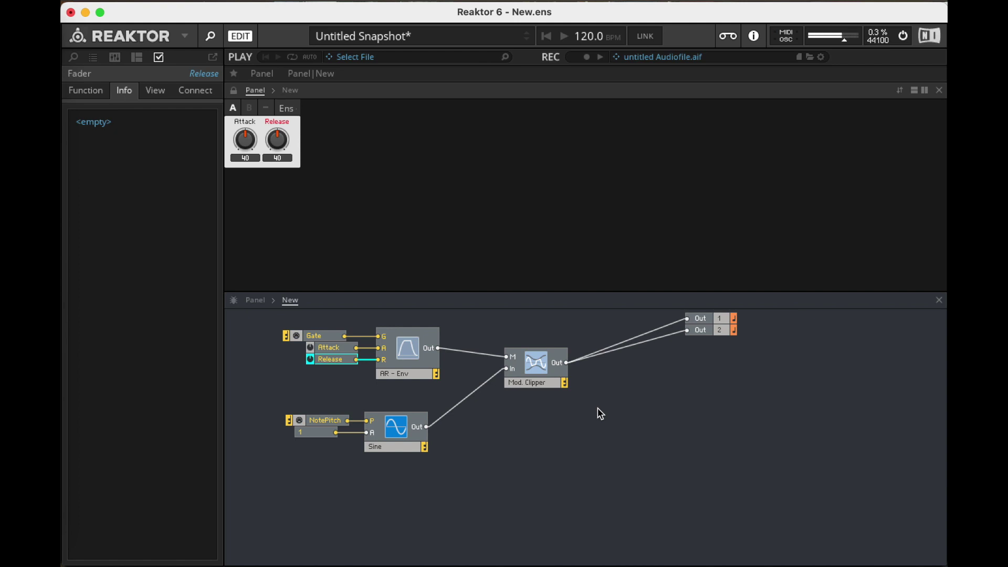
left_click_drag(746, 381, 649, 356)
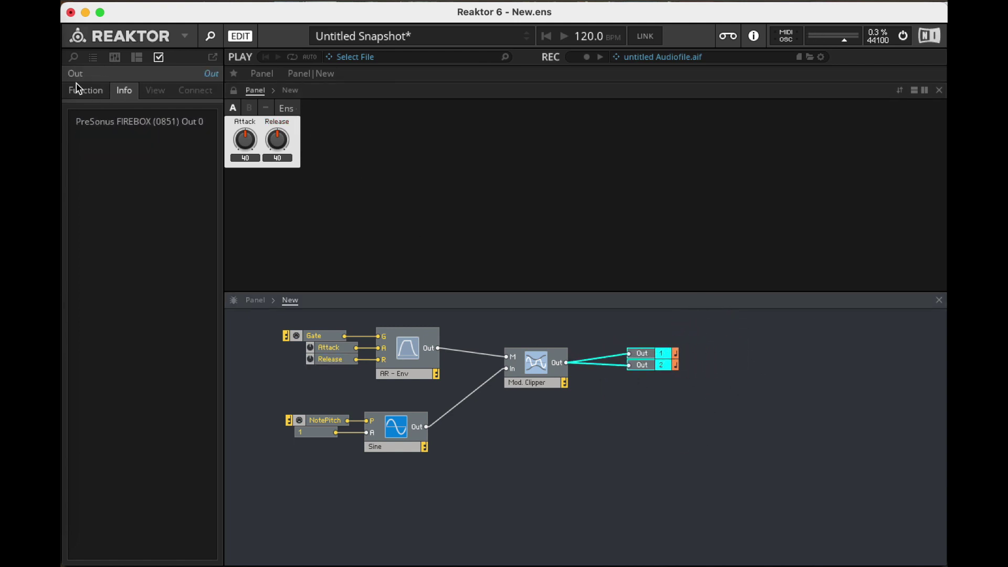
left_click(74, 57)
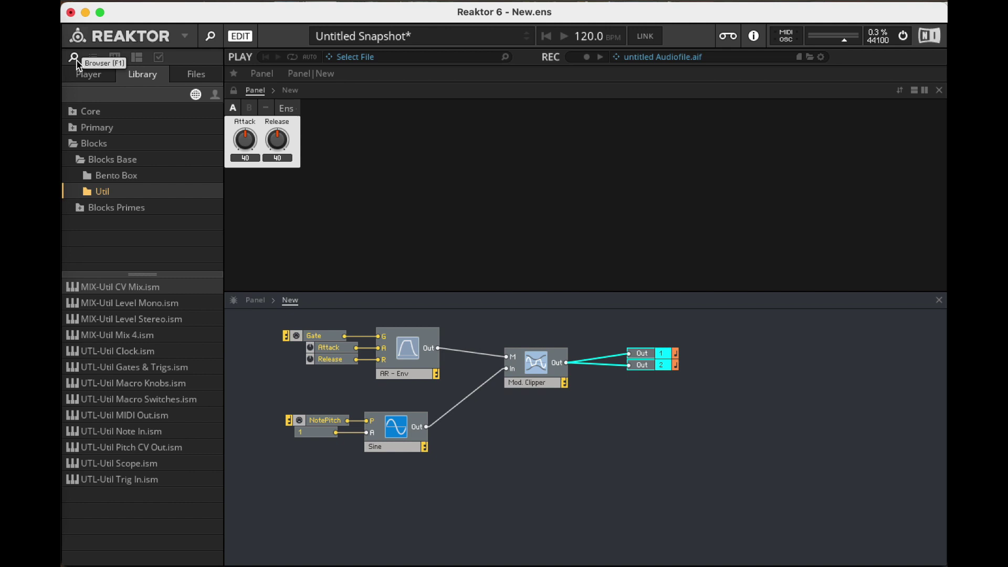
left_click(111, 288)
left_click(117, 467)
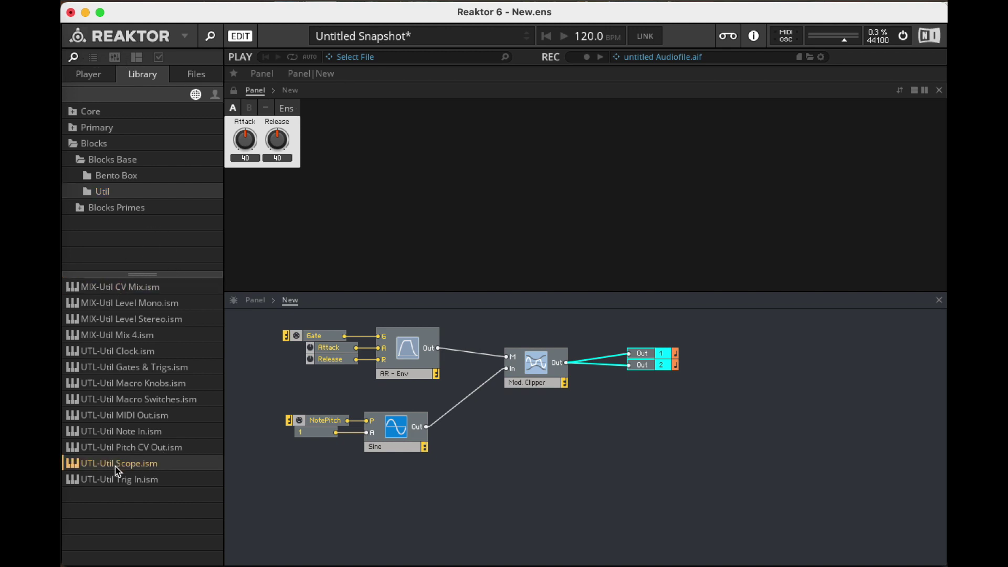
left_click_drag(117, 469, 756, 446)
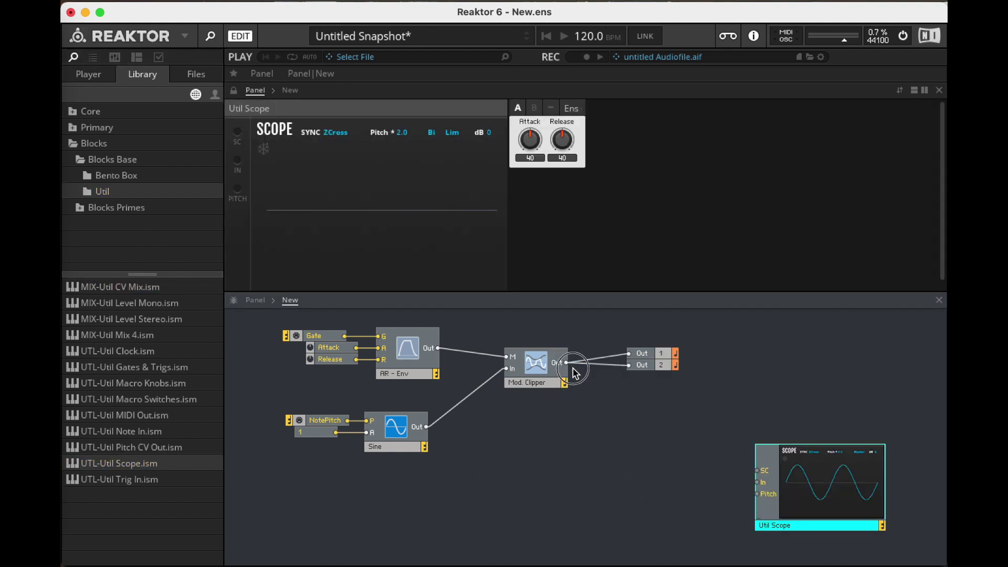
left_click_drag(567, 363, 757, 482)
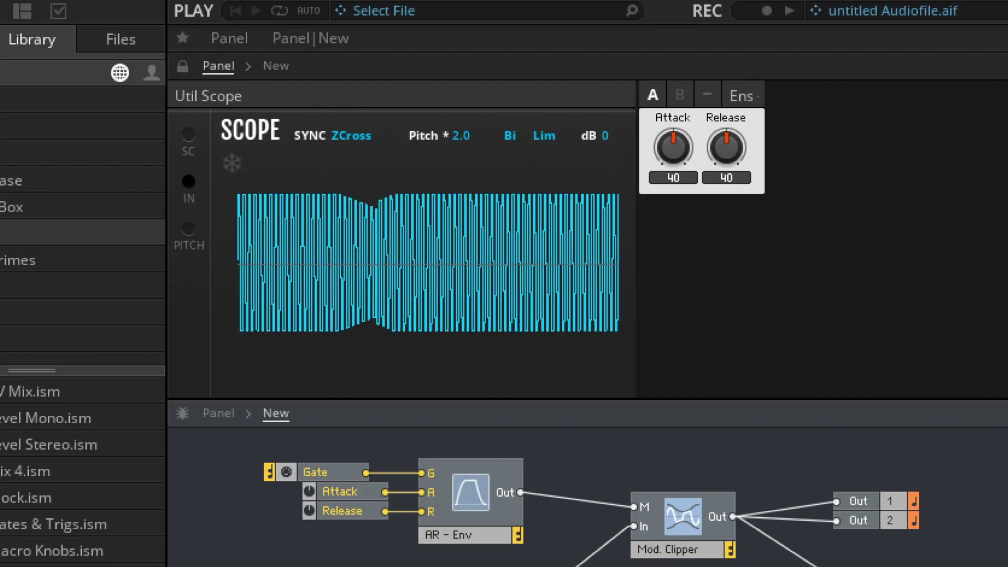
left_click(435, 136)
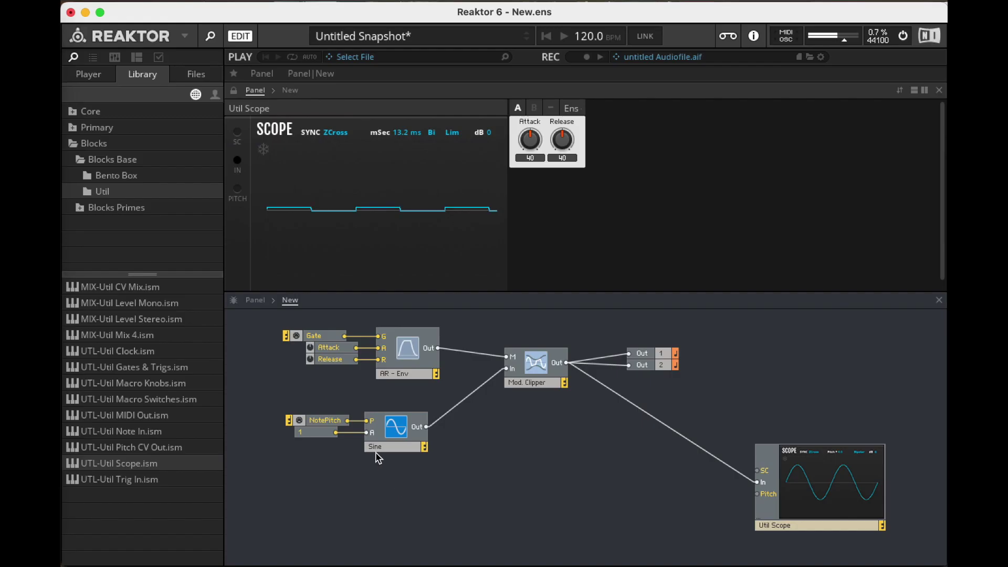
Set the Sine's amplitude constant to 0.5
left_click(306, 433)
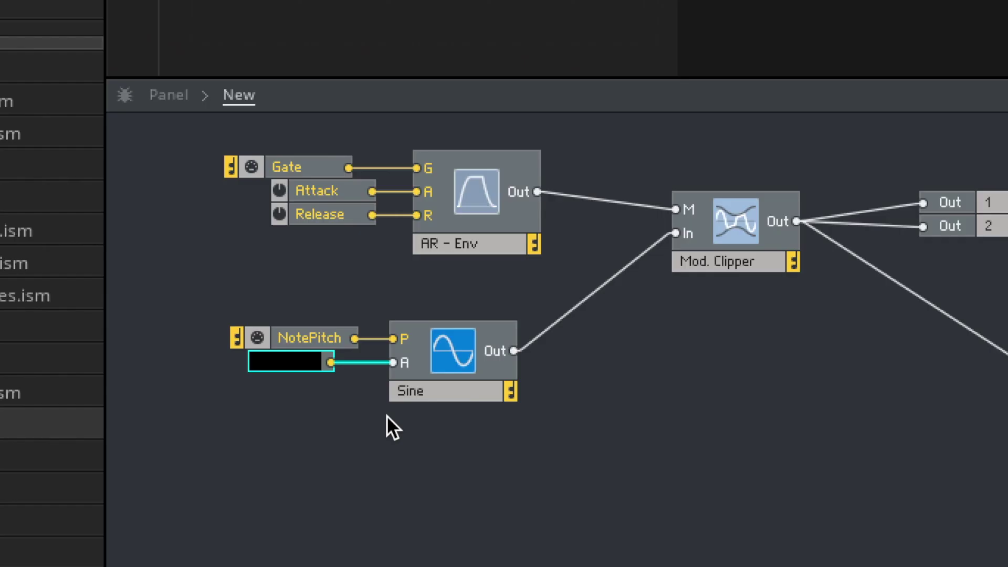
type("0.5")
key("Return")
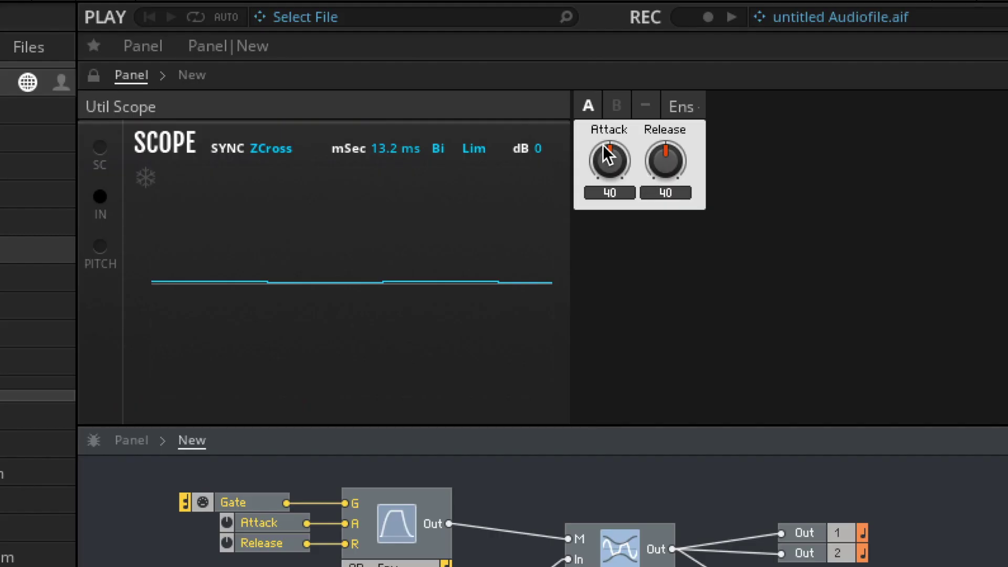
Try envelope settings while playing a note, ending at Attack 15 and Release 38
left_click_drag(529, 136, 526, 154)
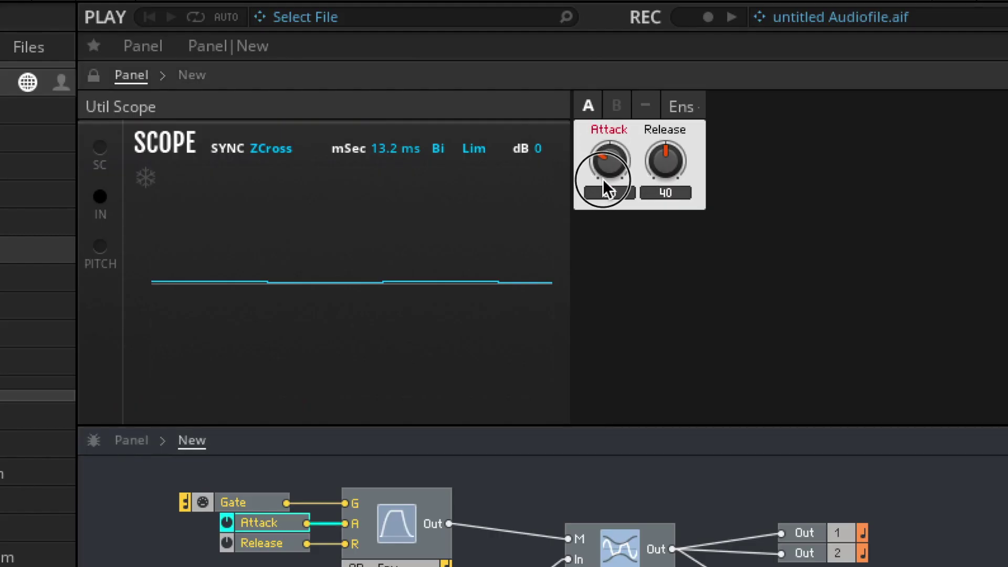
left_click_drag(600, 190, 602, 120)
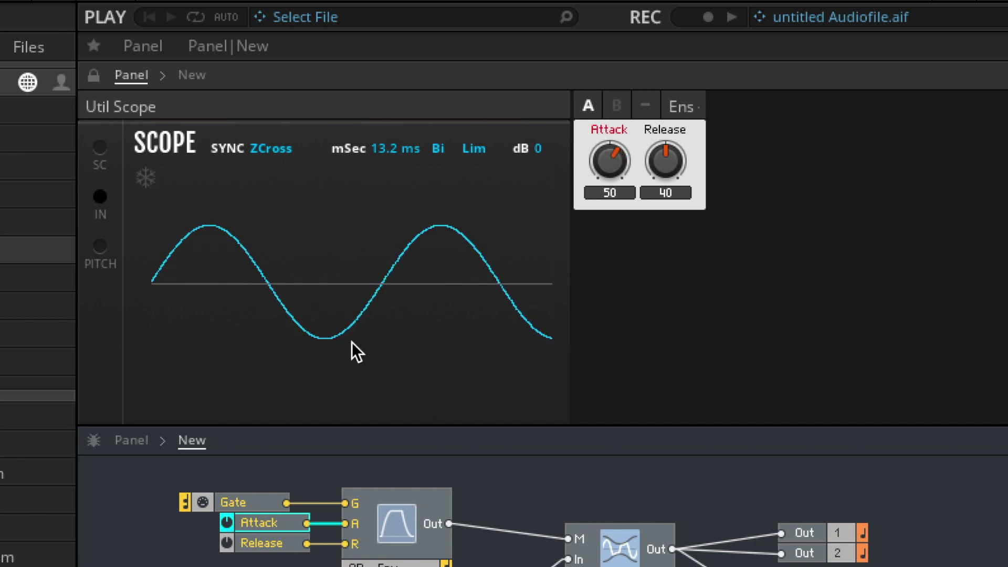
left_click_drag(648, 168, 672, 127)
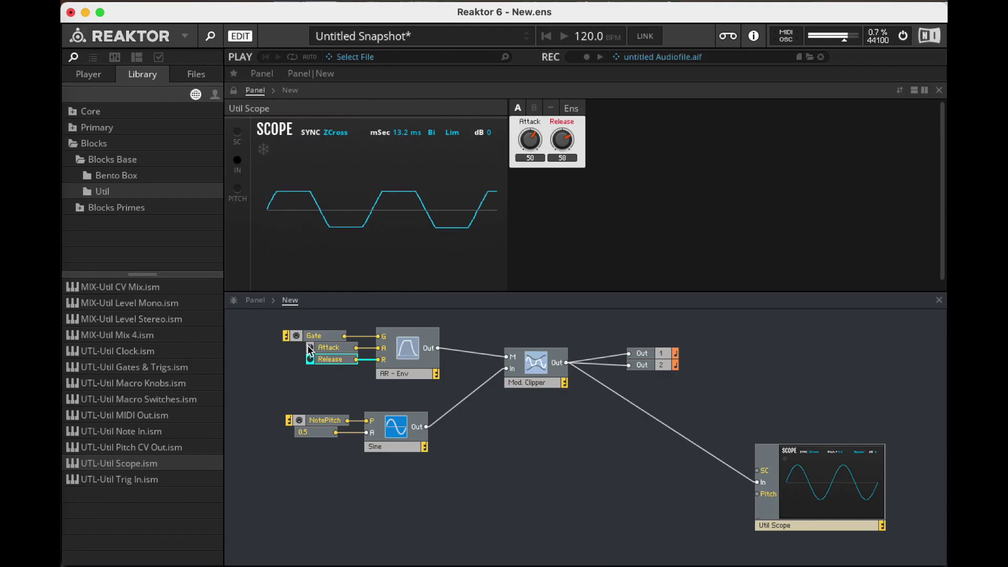
mouse_move(314, 336)
left_mouse_down()
mouse_move(312, 328)
mouse_move(307, 337)
left_mouse_up()
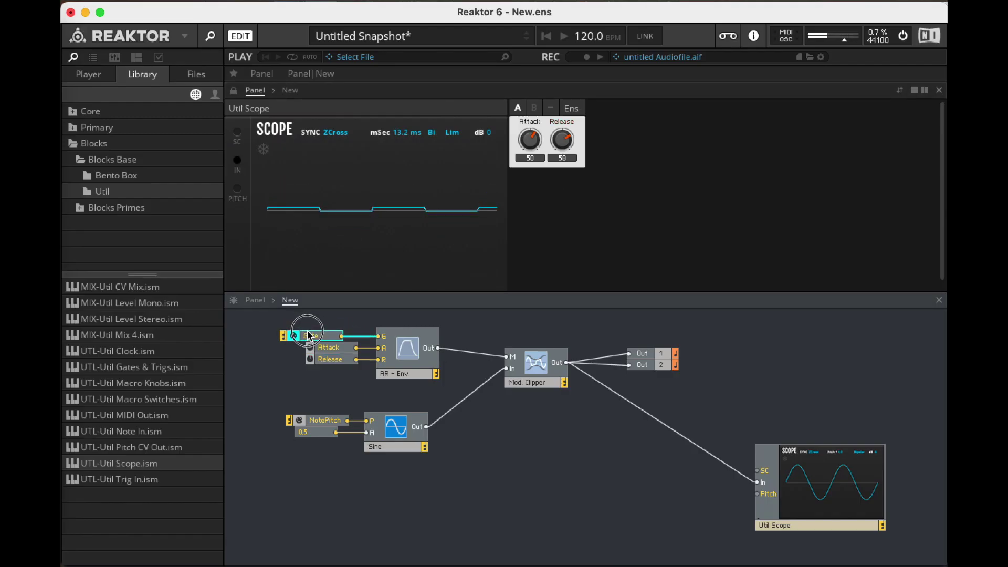
key("a")
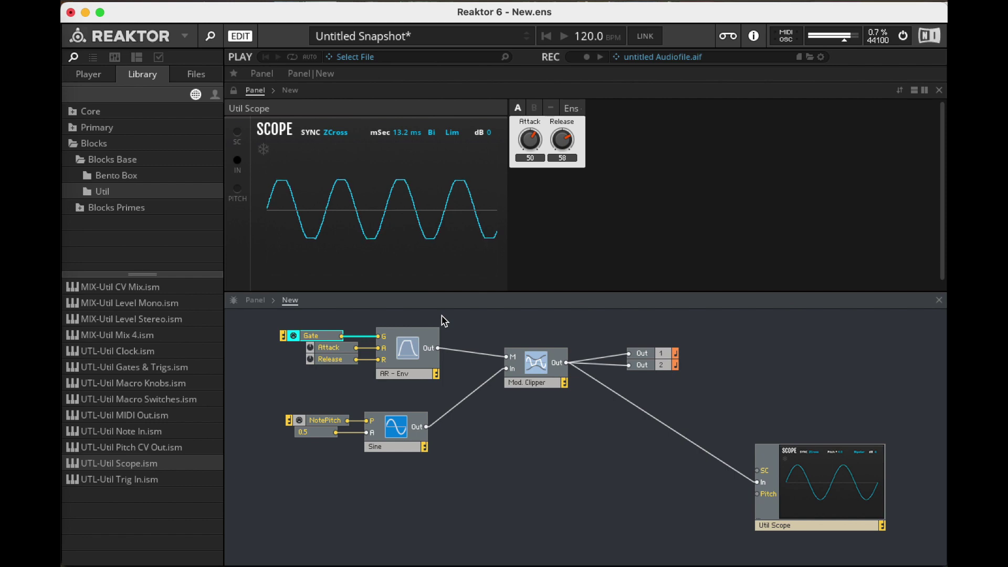
left_click_drag(525, 142, 504, 180)
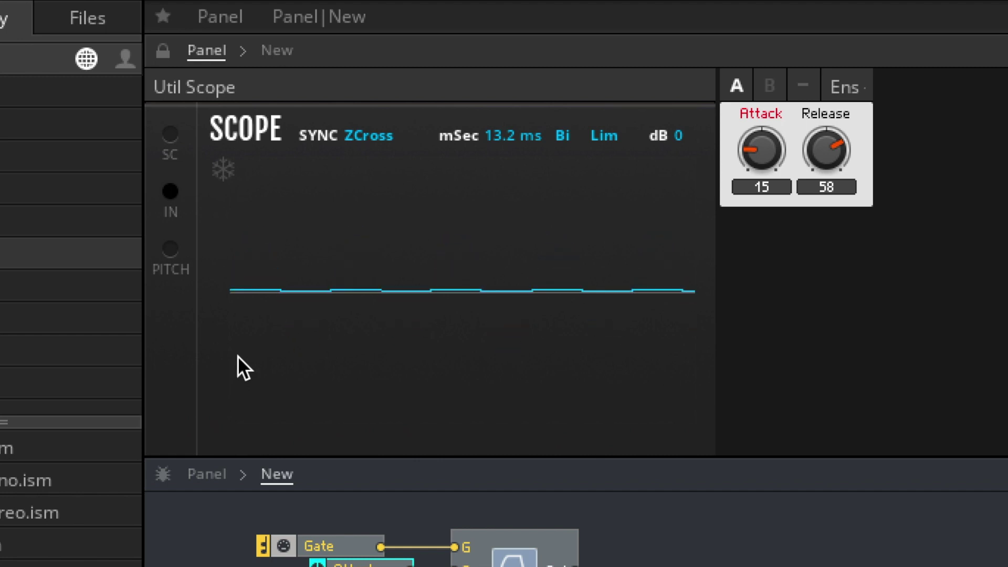
left_click_drag(817, 136, 811, 178)
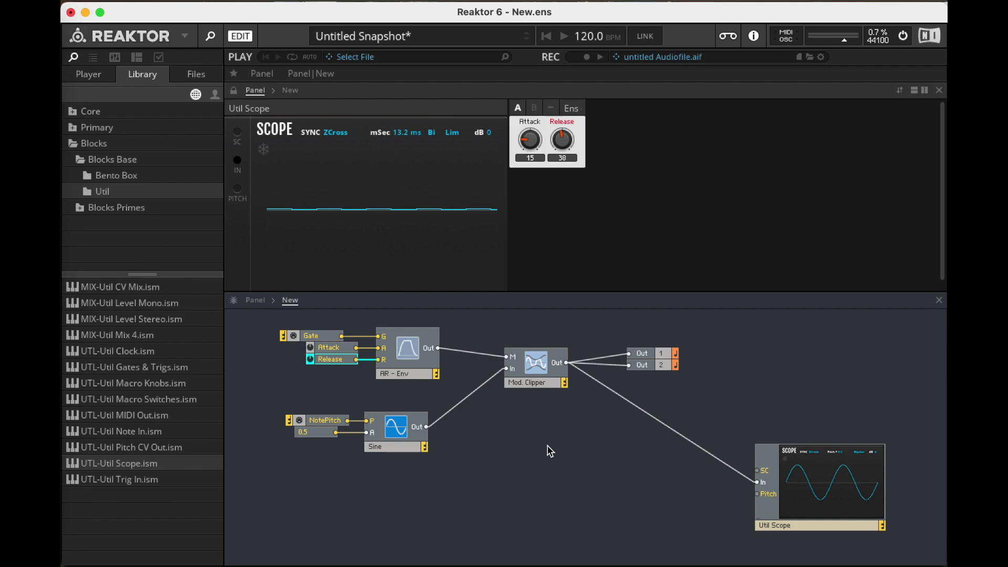
left_click(552, 418)
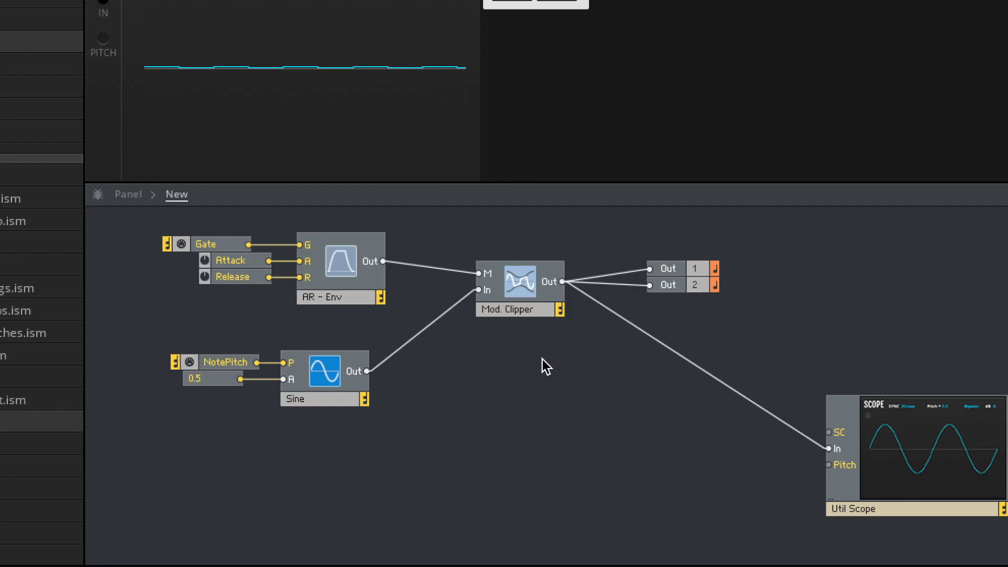
Add a Multiply module taking the AR envelope and Sine outputs
double_click(543, 360)
type("mu")
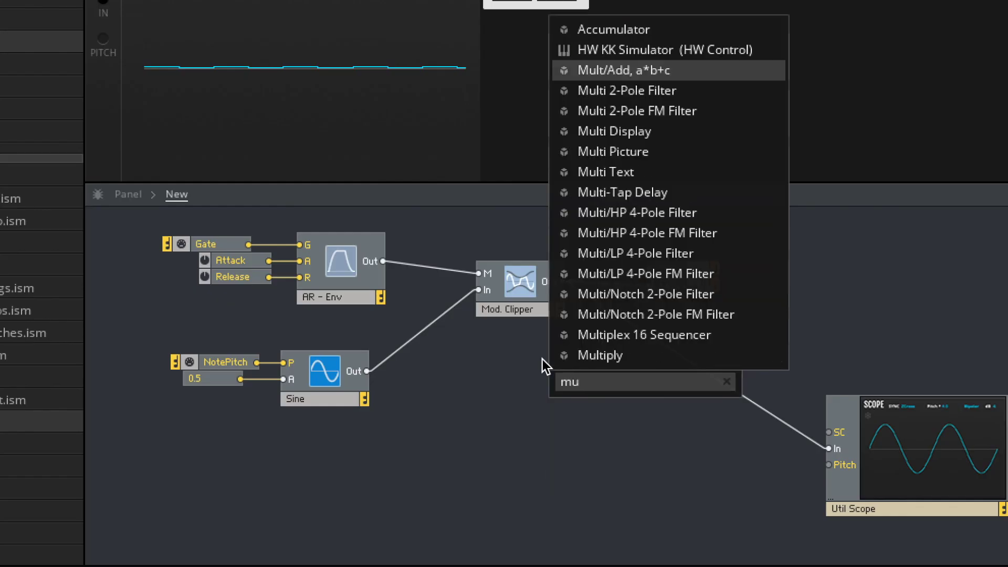
left_click(590, 356)
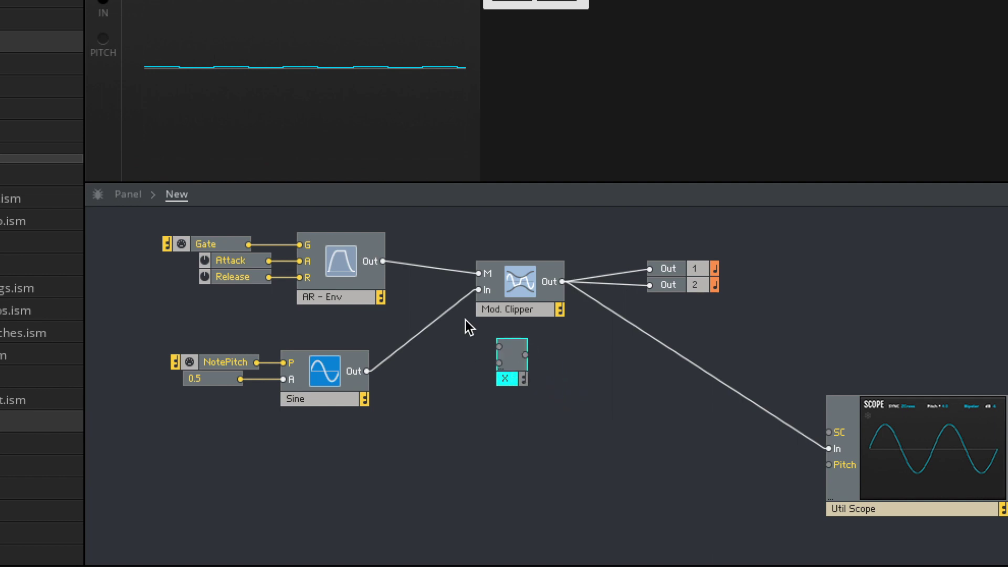
left_click_drag(383, 261, 513, 354)
left_click_drag(366, 370, 500, 363)
Add a Switch fed by the Mod. Clipper output and rename it VCA
double_click(579, 370)
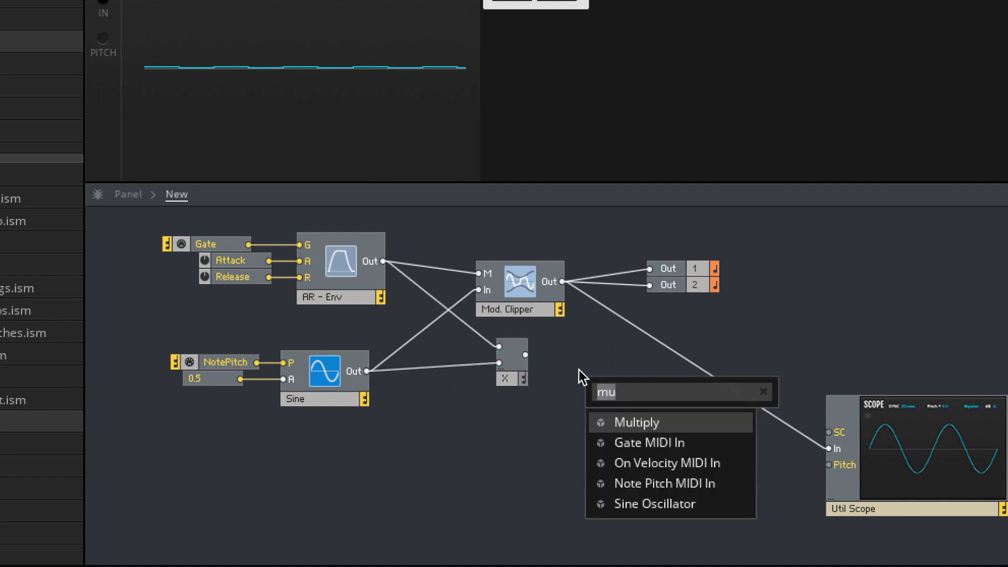
type("sw")
key("Return")
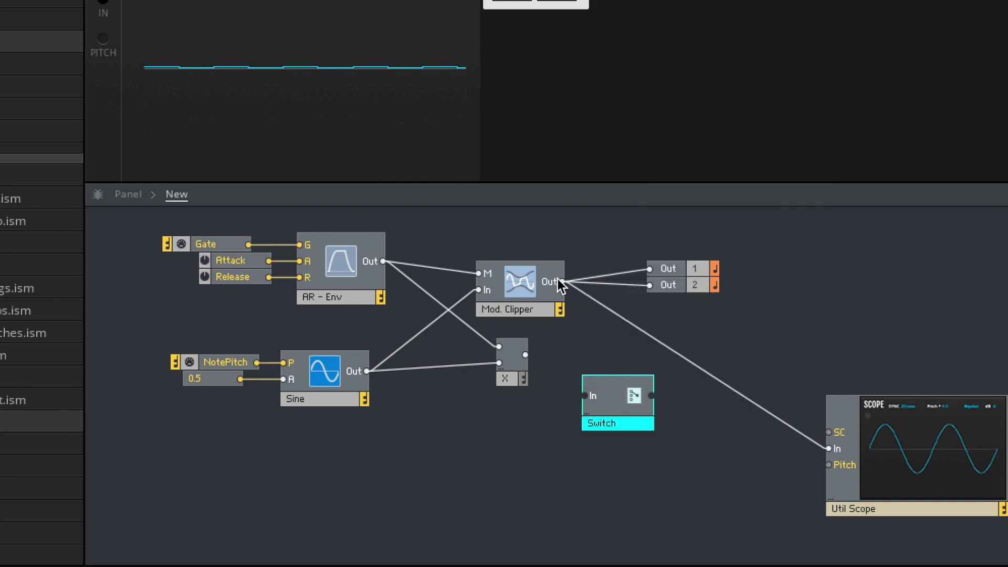
left_click_drag(559, 281, 584, 396)
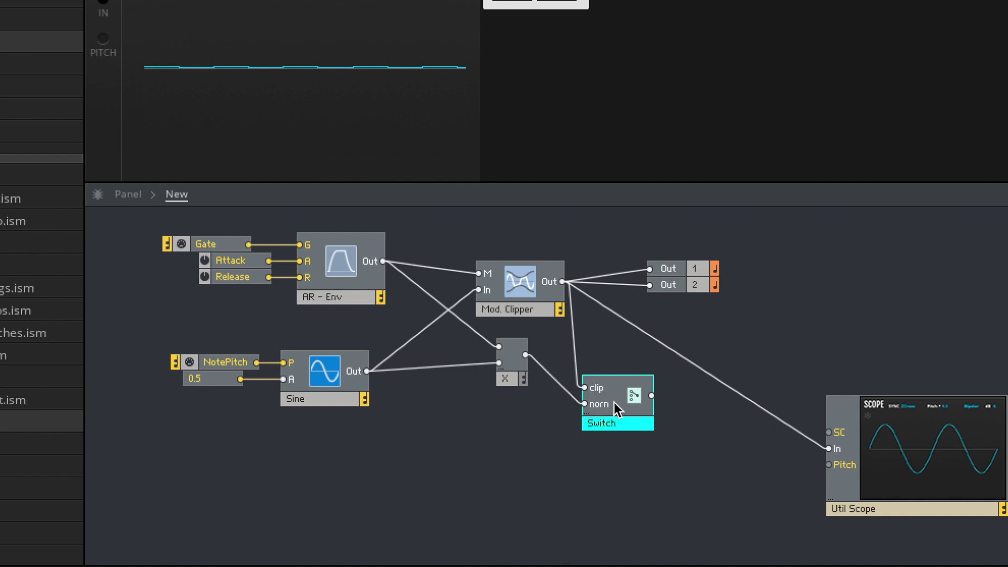
double_click(616, 424)
type("VCA")
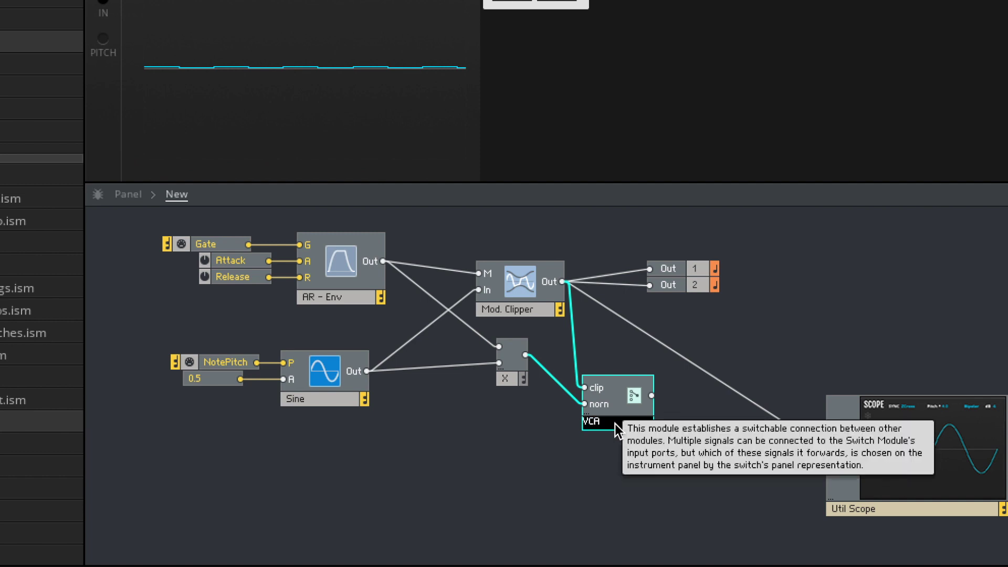
key("Return")
Route the VCA output to the scope and both Outs, then rearrange the modules
left_click_drag(661, 396, 829, 449)
left_click_drag(656, 316, 862, 322)
left_click(683, 269)
left_click_drag(621, 310, 968, 551)
left_click_drag(978, 457, 979, 401)
Try Attack 31 and Release 51, comparing the VCA's multiply and clip paths on the scope
left_click(427, 18)
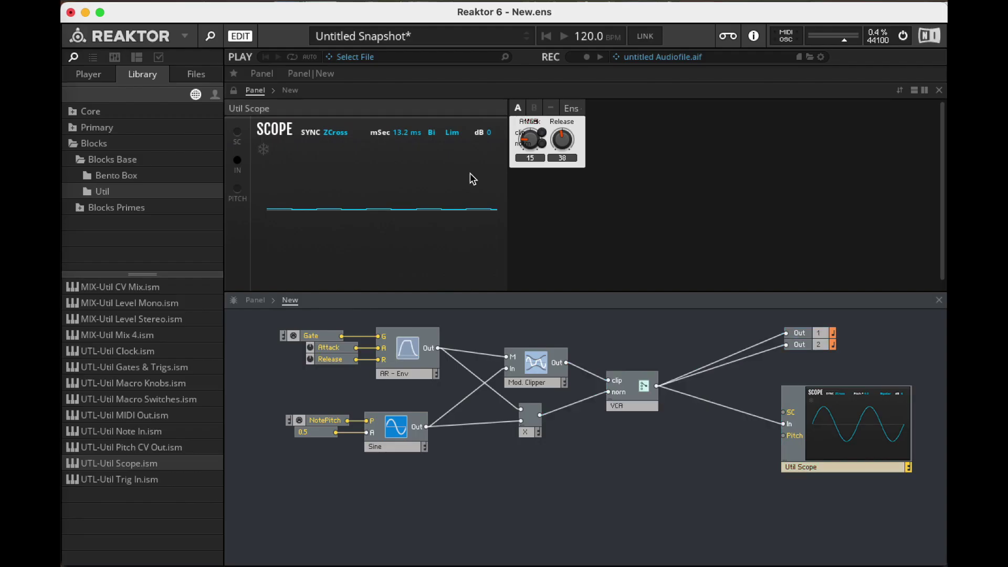
left_click(234, 91)
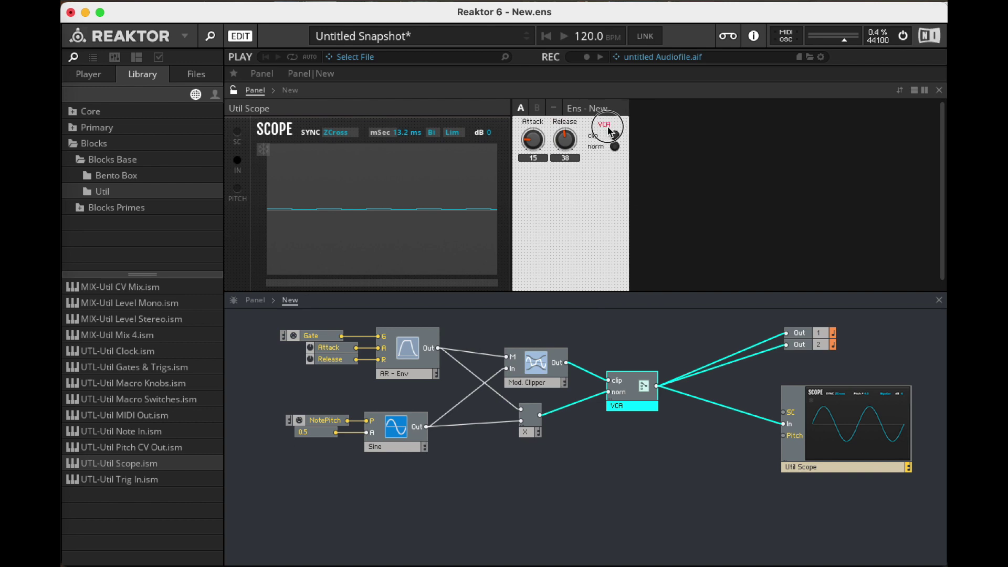
left_click(233, 91)
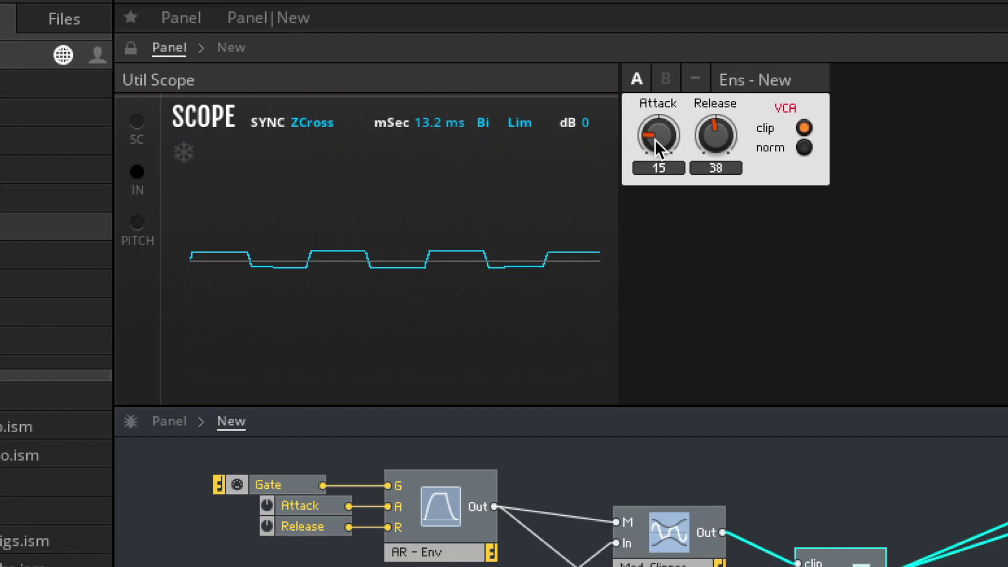
left_click_drag(528, 142, 552, 128)
left_click_drag(718, 138, 732, 84)
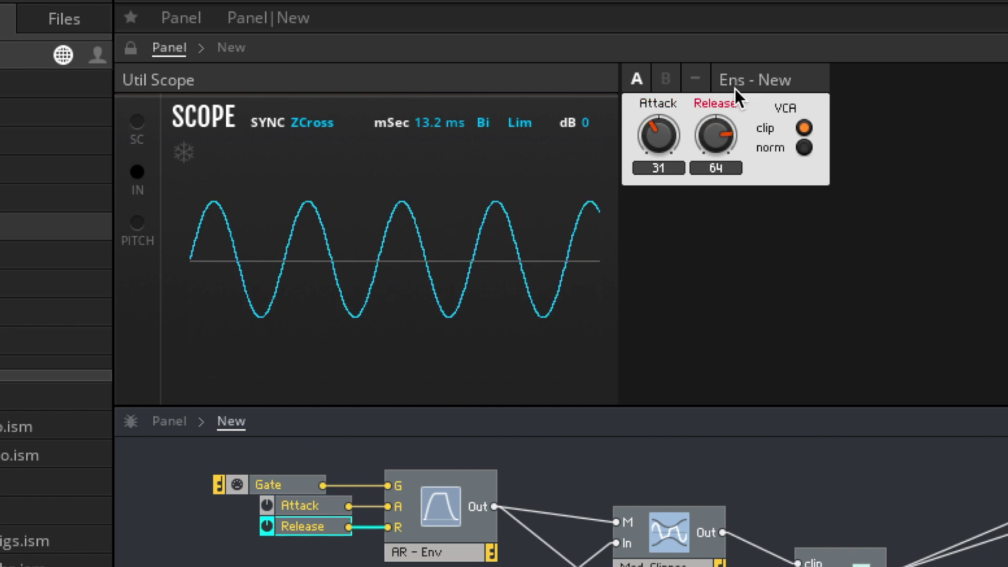
left_click_drag(714, 136, 736, 158)
left_click(809, 148)
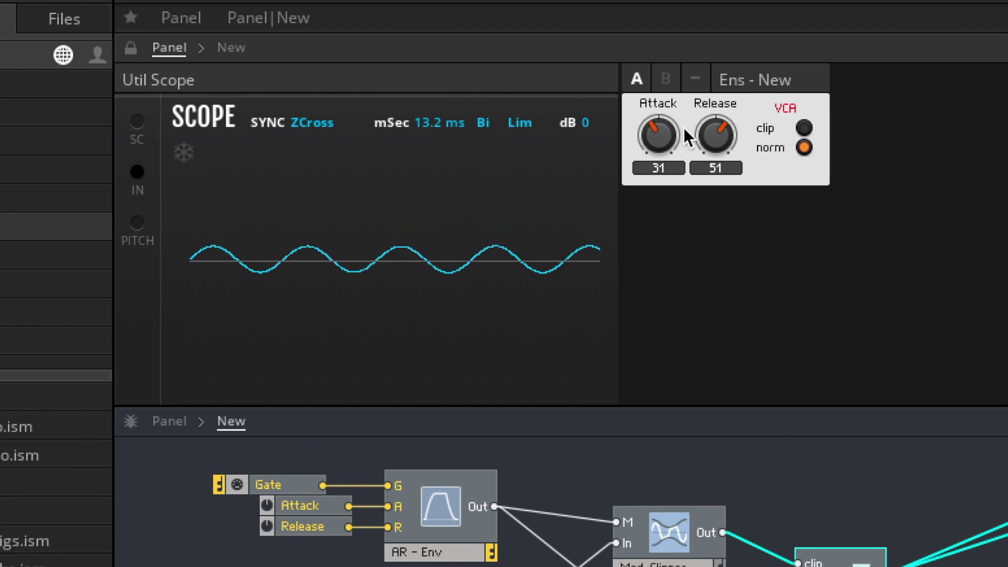
left_click(808, 125)
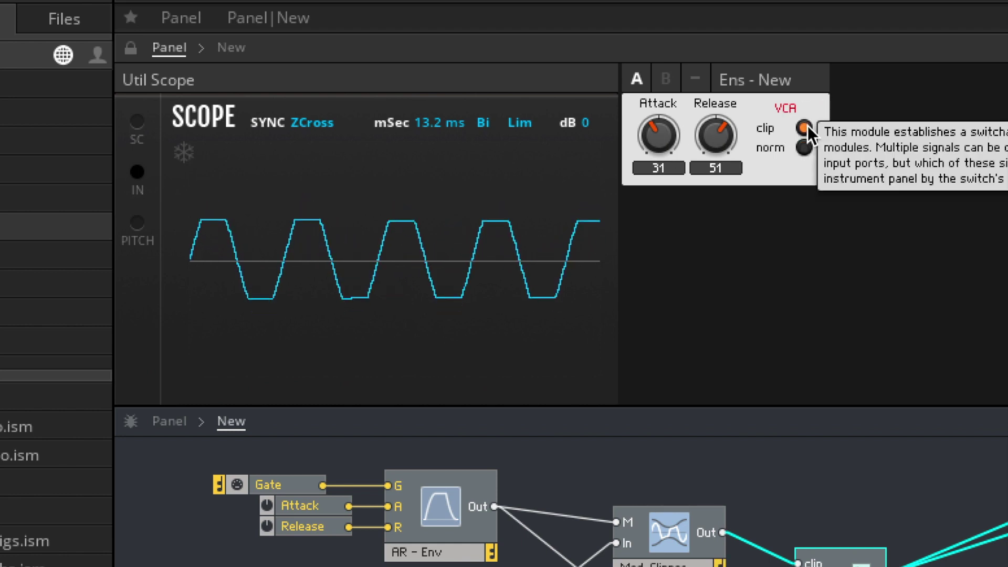
Settle the envelope at Attack 15 and Release 37, compare modes again, ending on clip
left_click_drag(701, 138, 722, 159)
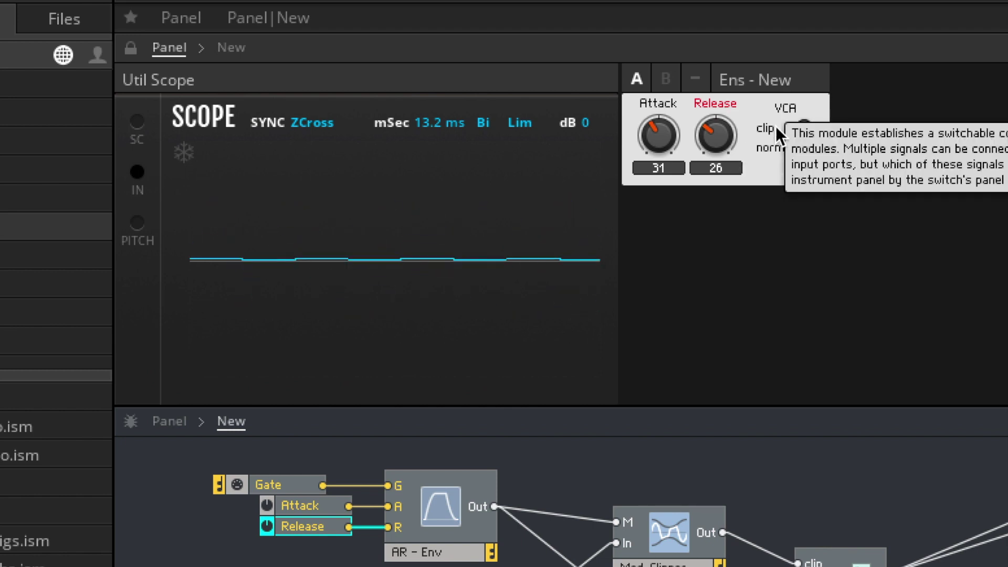
left_click_drag(642, 135, 645, 165)
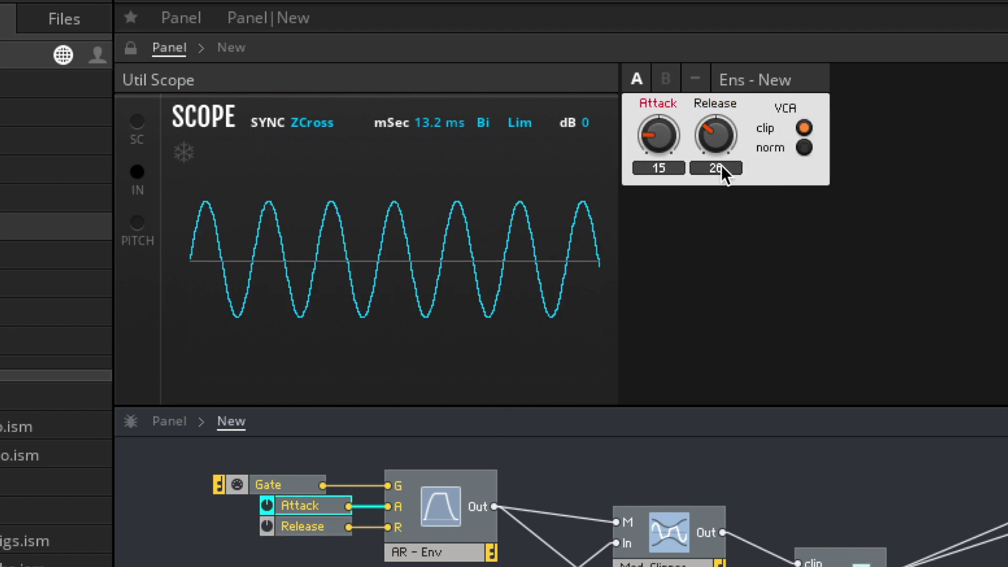
left_click_drag(721, 135, 727, 116)
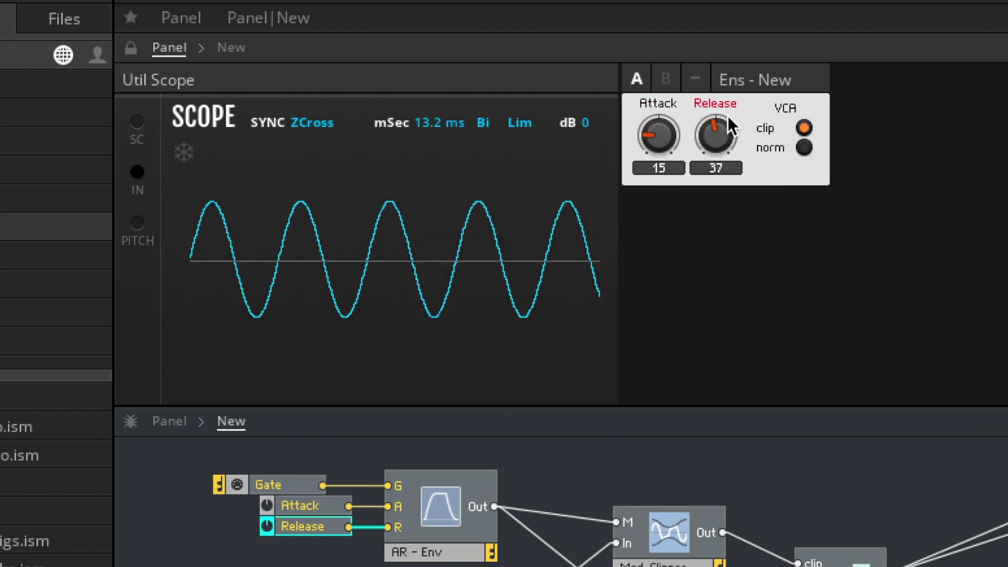
left_click(811, 146)
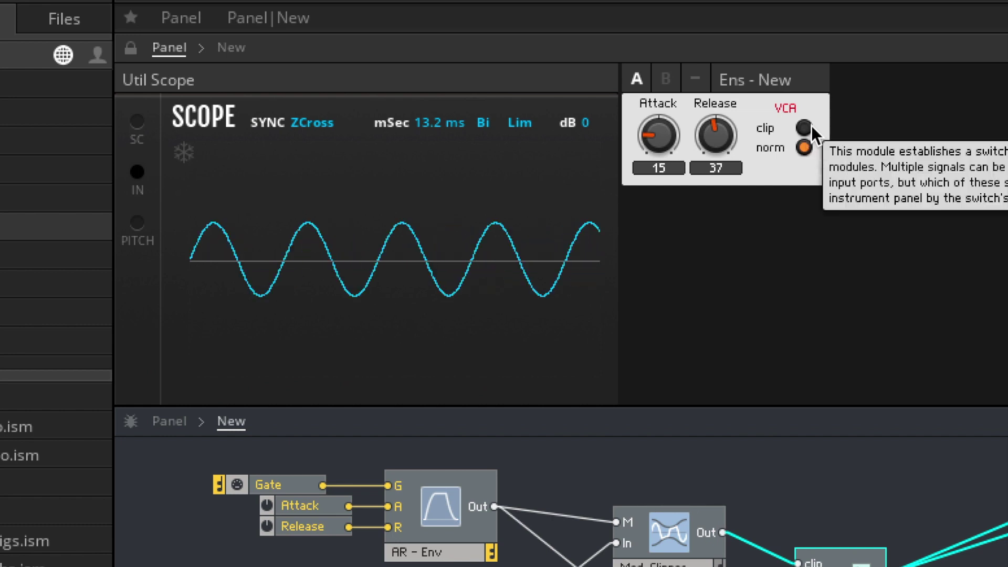
left_click(811, 125)
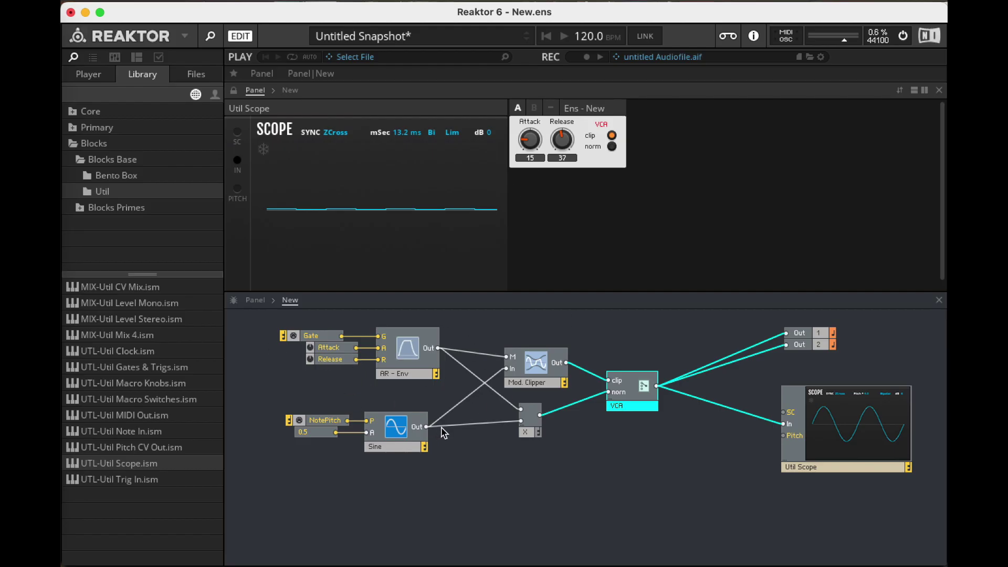
left_click(383, 500)
Replace the Sine oscillator with a Pulse oscillator from the 'puls' search
left_click_drag(399, 471, 357, 406)
key("Delete")
double_click(405, 427)
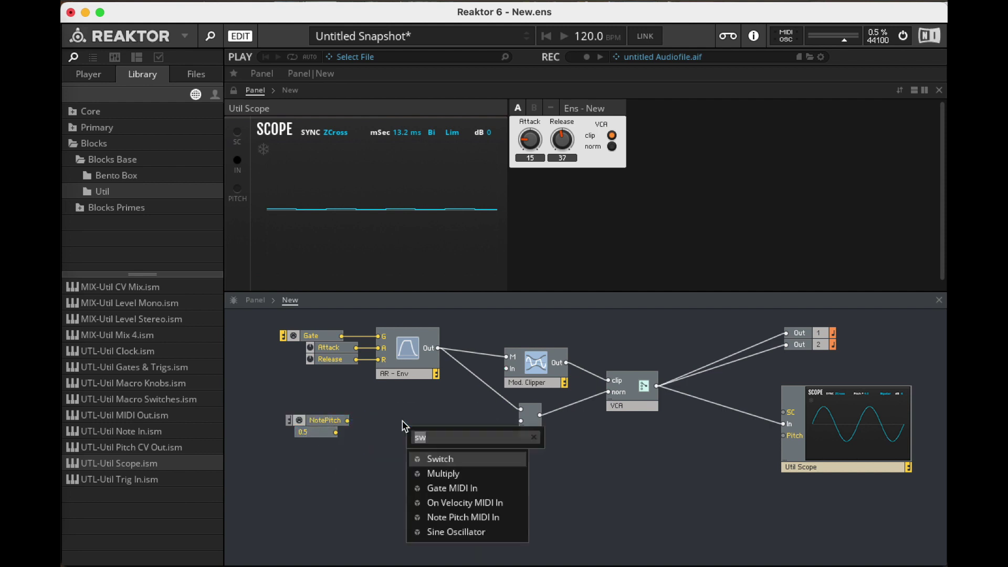
type("pulse")
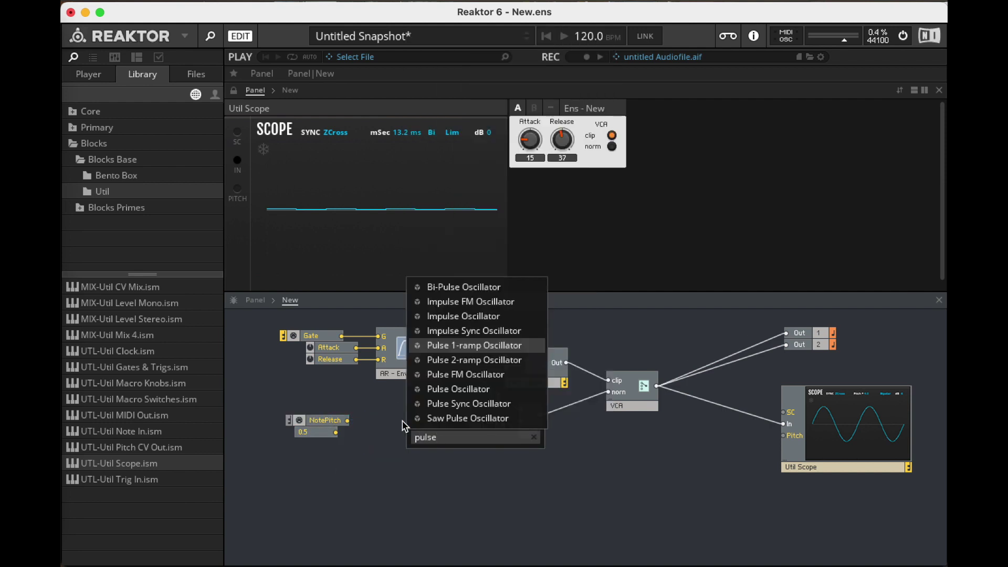
key("Down")
key("Down")
key("Down")
key("Return")
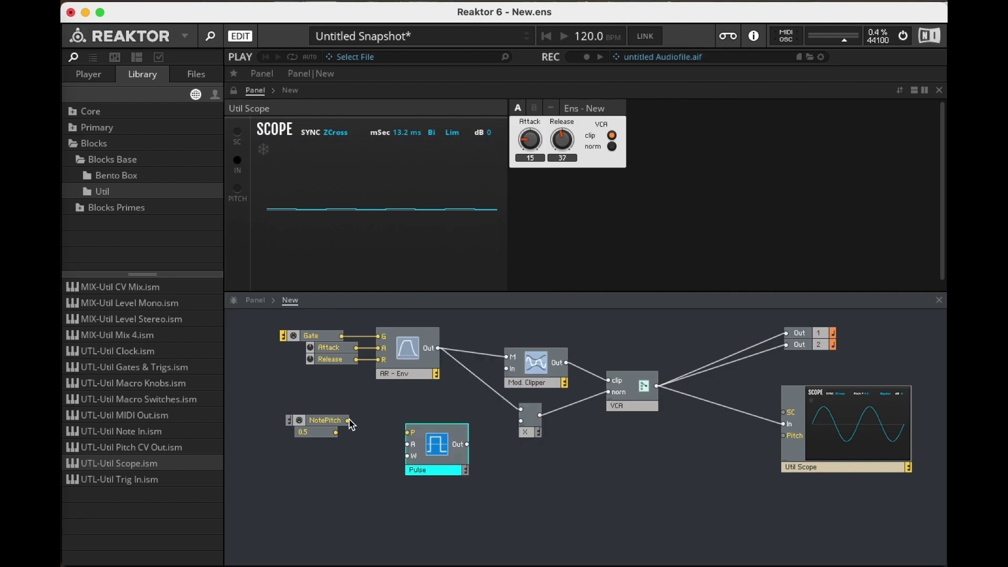
Wire NotePitch to the Pulse's P, 0.5 to A, and its output to the multiplier and Mod. Clipper
left_click_drag(347, 420, 408, 432)
left_click_drag(335, 433, 411, 444)
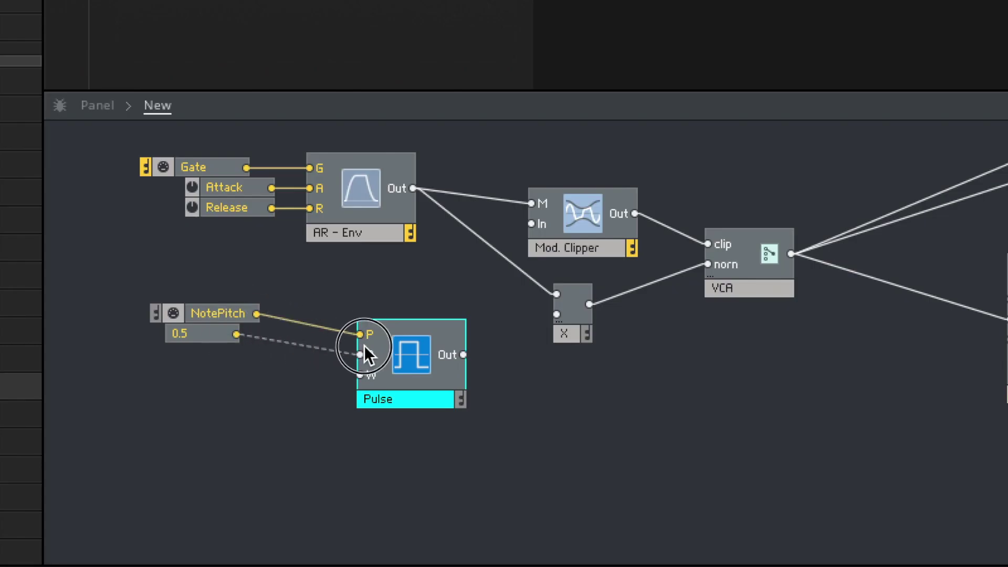
left_click_drag(364, 348, 363, 353)
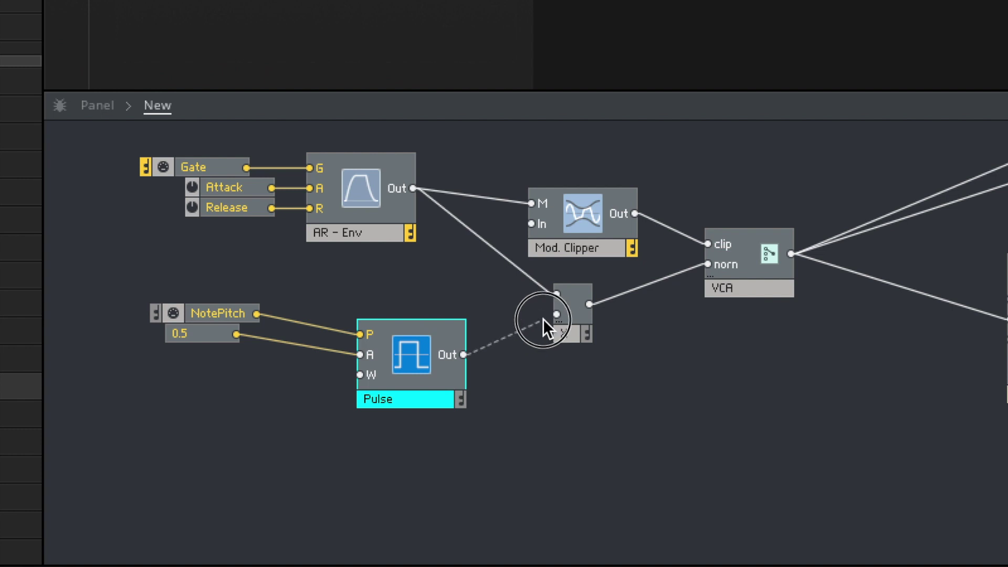
left_click(581, 396)
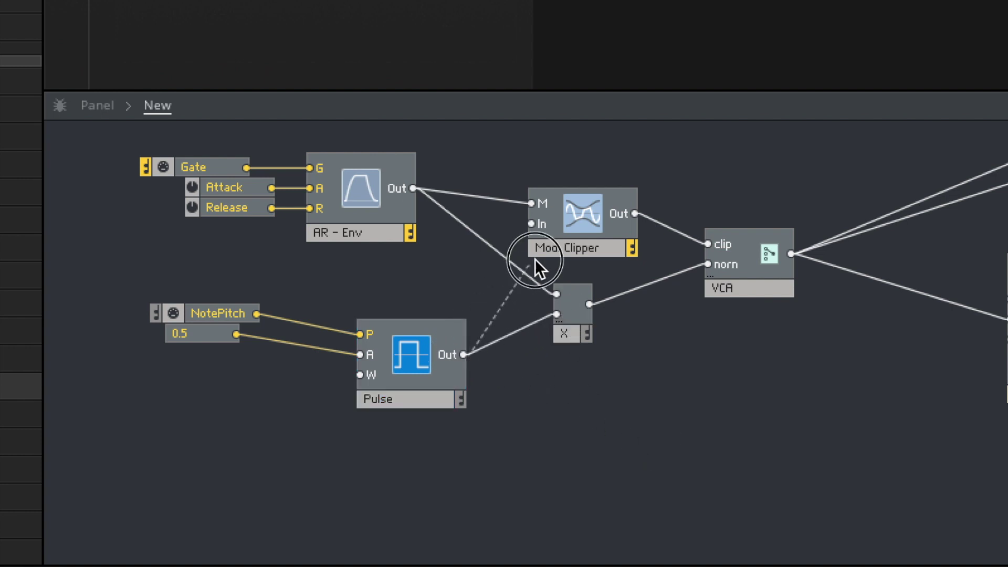
left_click_drag(535, 259, 544, 229)
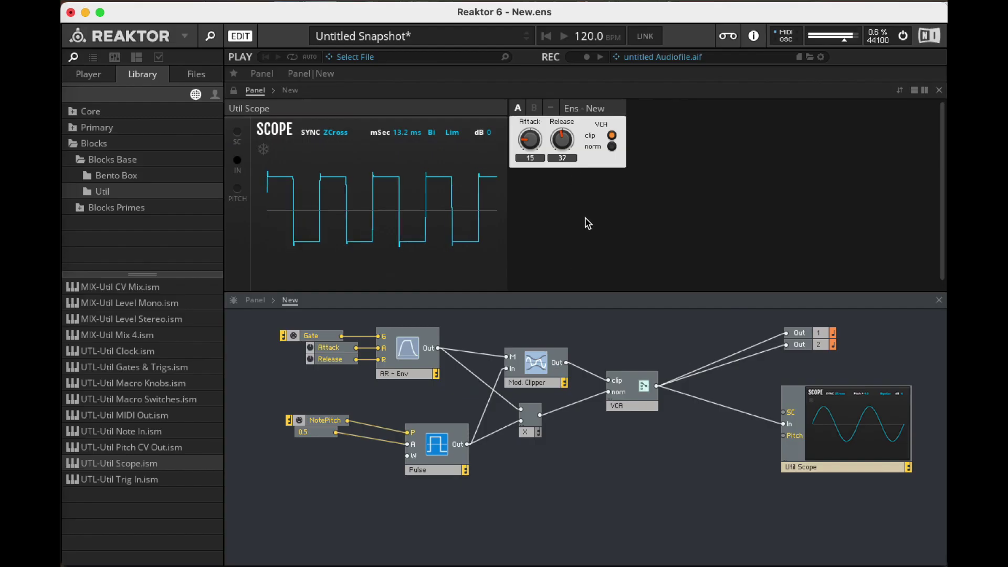
Toggle the VCA between multiply and clip paths to compare the Pulse sound, then select the Pulse module
left_click(613, 146)
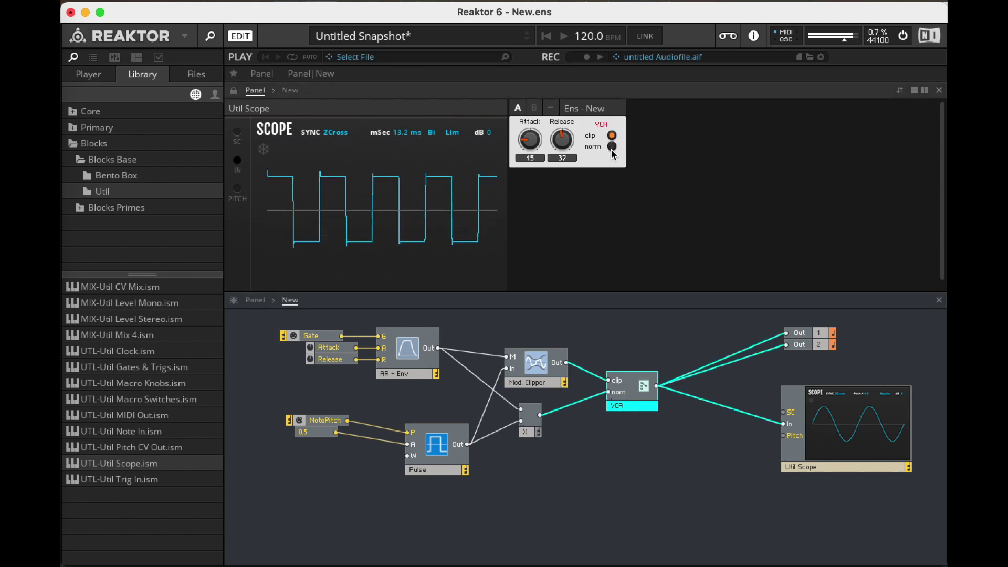
left_click(612, 147)
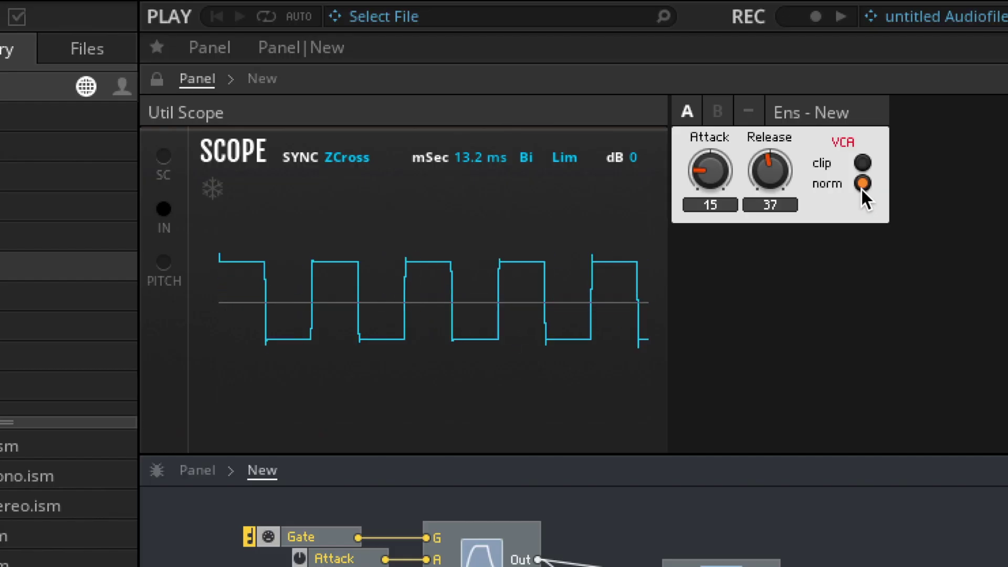
left_click(862, 163)
left_click(861, 183)
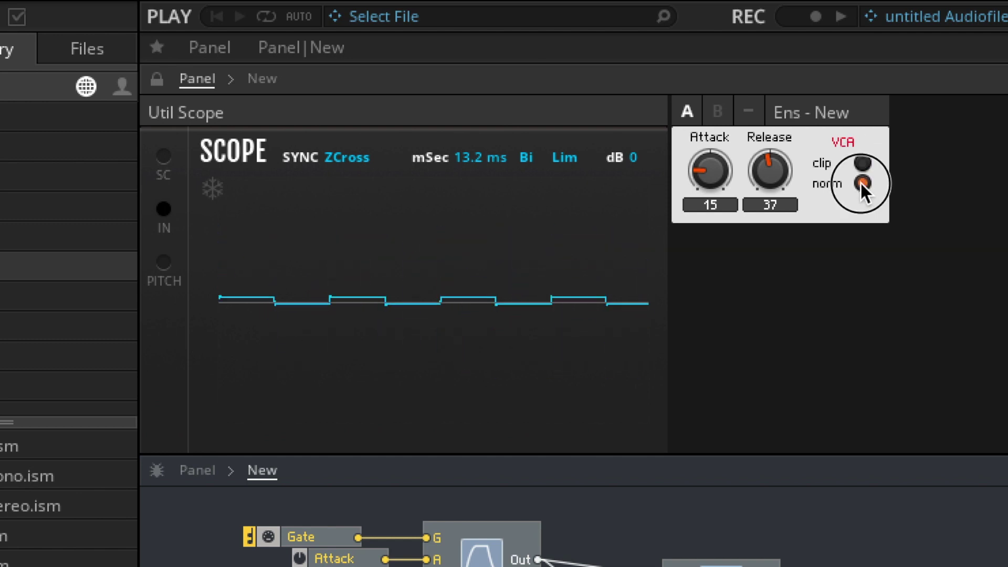
left_click(870, 163)
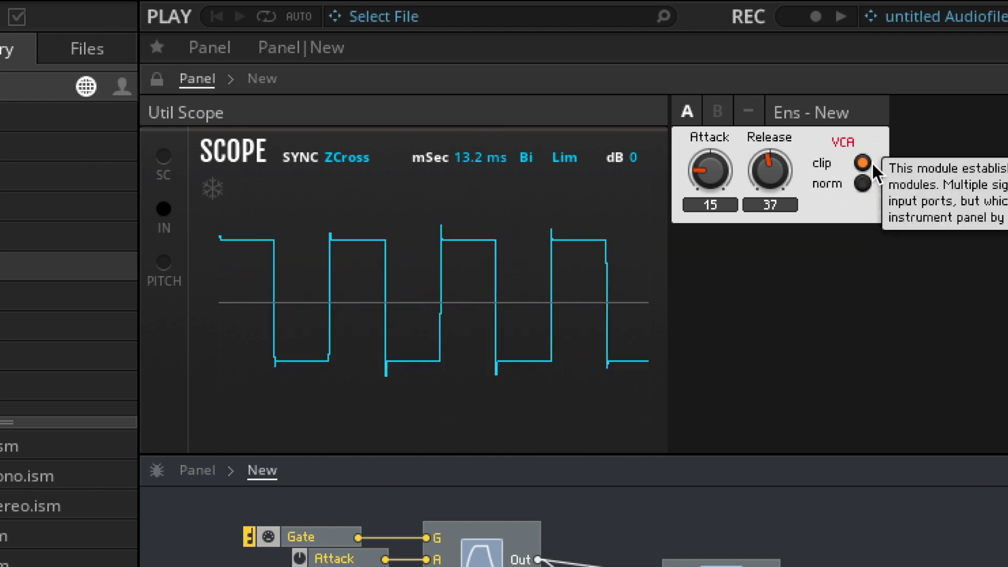
left_click(863, 182)
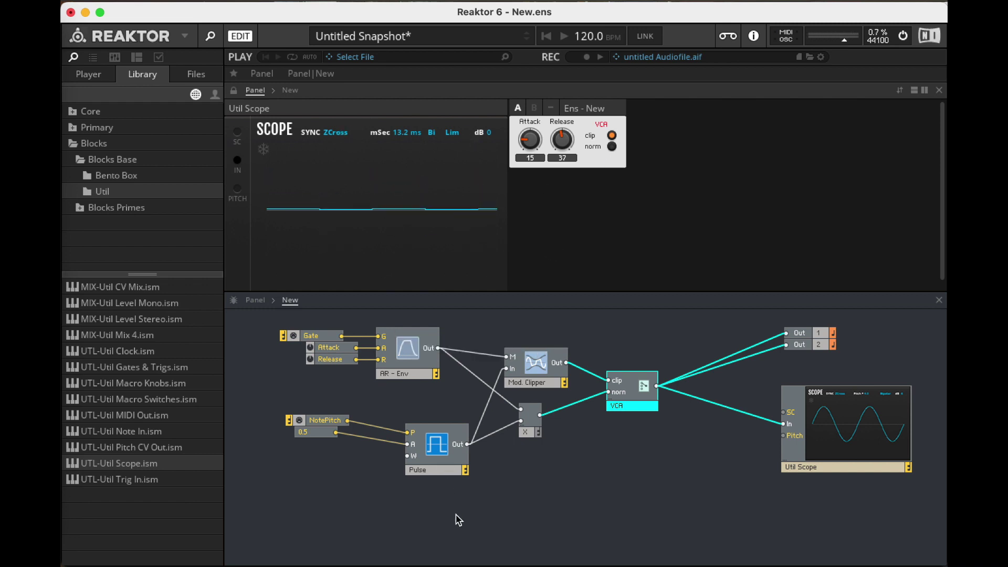
left_click(450, 452)
Replace the Pulse oscillator with a Sawtooth module found by searching 'saw'
key("Delete")
double_click(449, 452)
type("a")
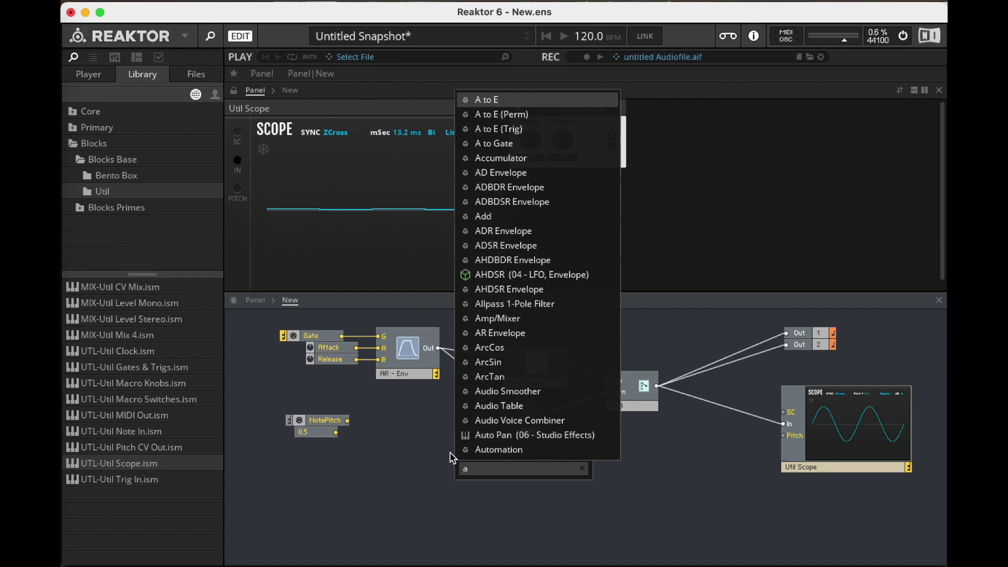
key("BackSpace")
type("saw")
key("Down")
key("Down")
key("Down")
key("Down")
key("Return")
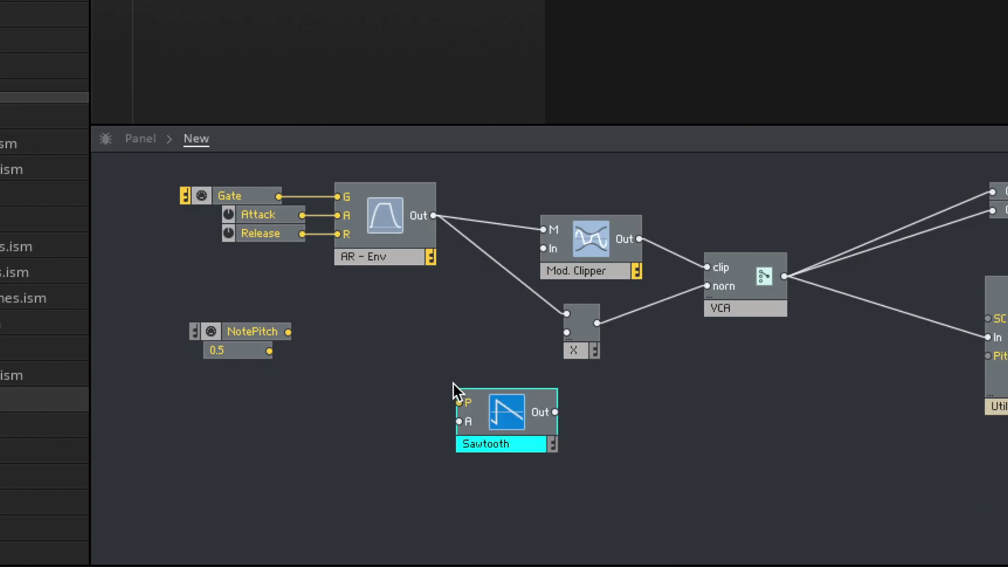
Place the Sawtooth beside NotePitch and 0.5 and tidy the three modules together
left_click_drag(514, 427, 374, 353)
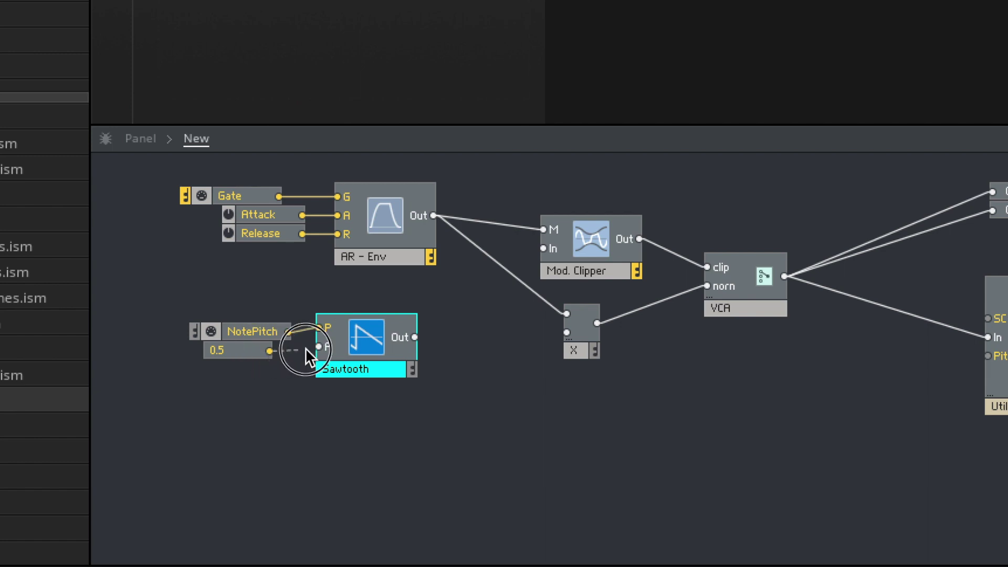
left_click_drag(410, 336, 567, 332)
left_click_drag(388, 363, 421, 368)
left_click_drag(450, 411, 231, 322)
left_click_drag(391, 357, 386, 347)
left_click(423, 409)
Rewire the Sawtooth output into the Mod. Clipper In and the multiplier's lower X input
left_click(509, 334)
key("Delete")
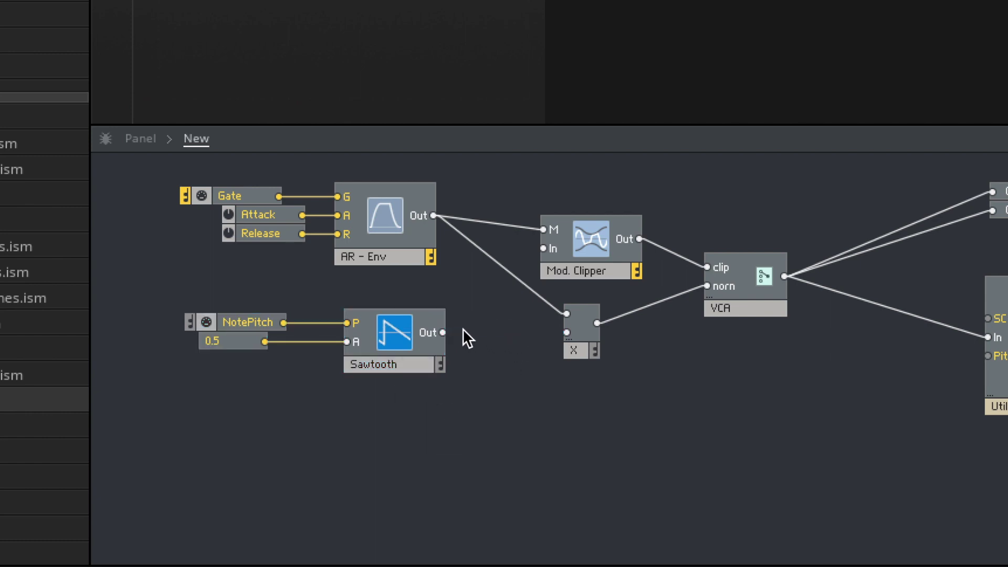
left_click_drag(559, 240, 560, 240)
left_click_drag(444, 332, 567, 332)
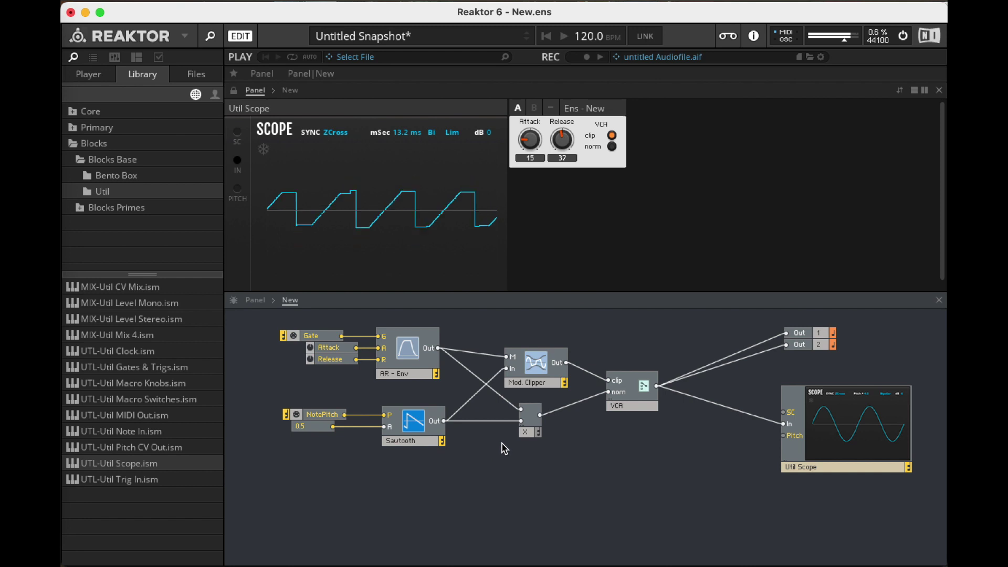
Compare the VCA's norm and clip paths, raising the envelope Attack, and leave it on clip
left_click(611, 147)
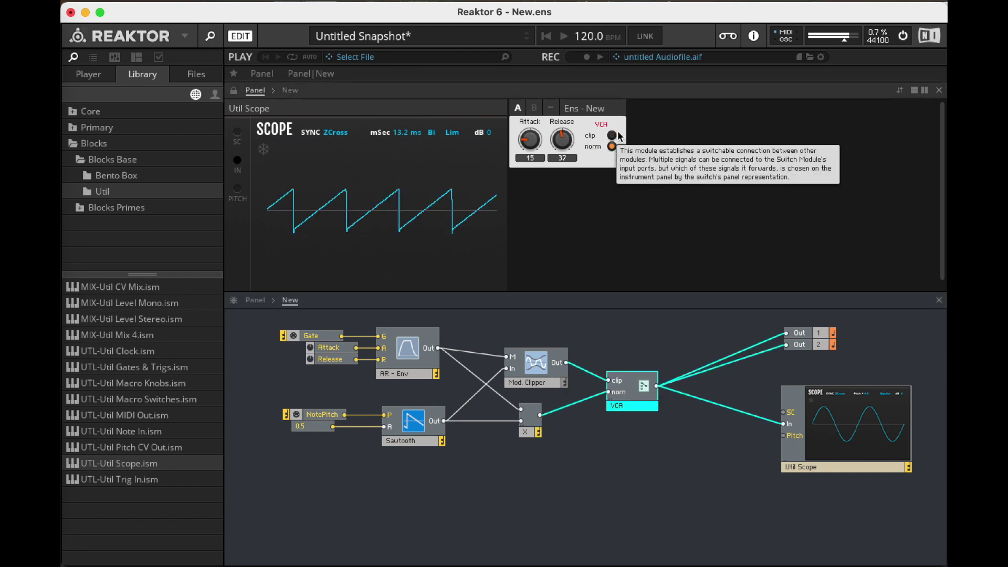
left_click(612, 136)
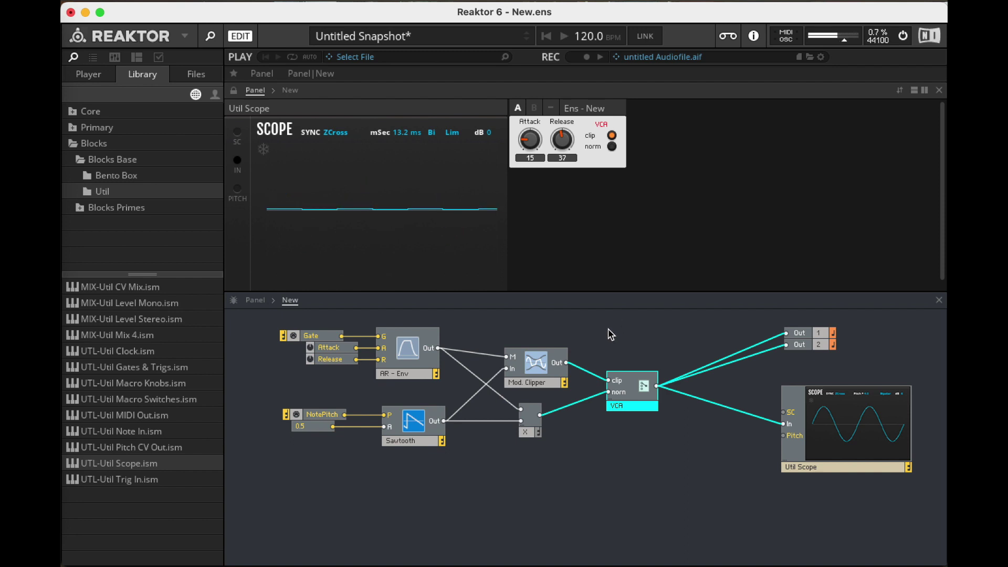
left_click_drag(529, 140, 539, 111)
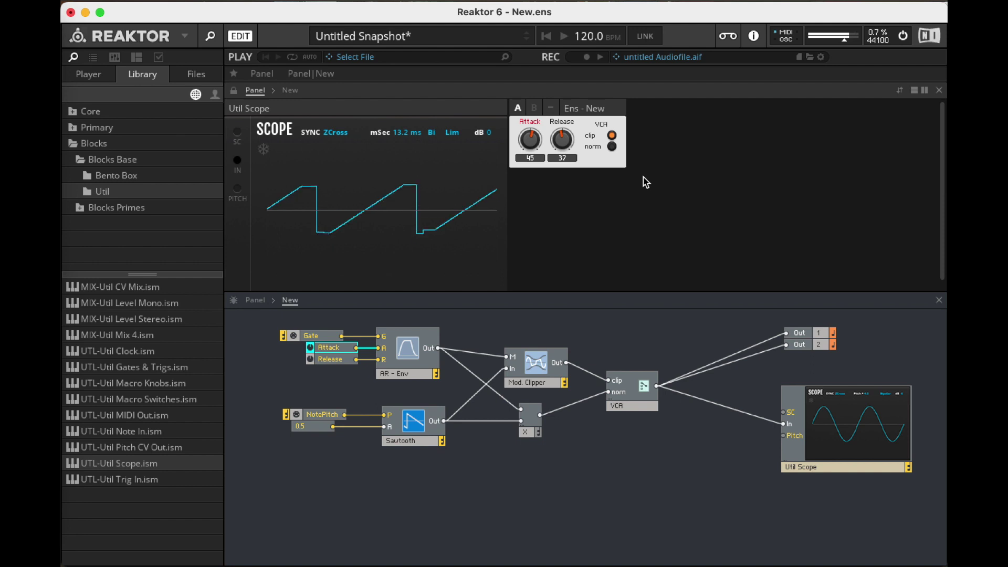
left_click(612, 147)
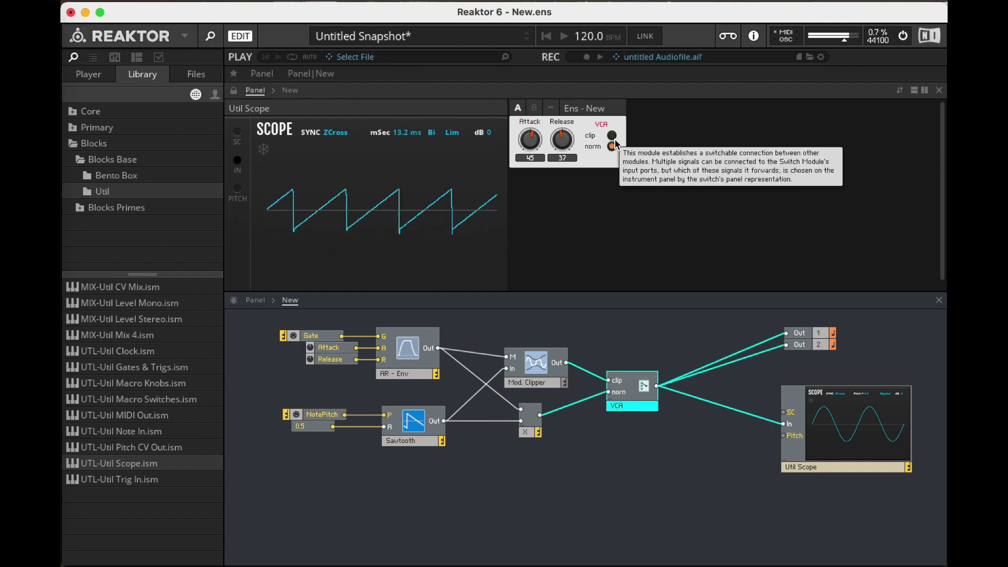
left_click(611, 136)
left_click(535, 462)
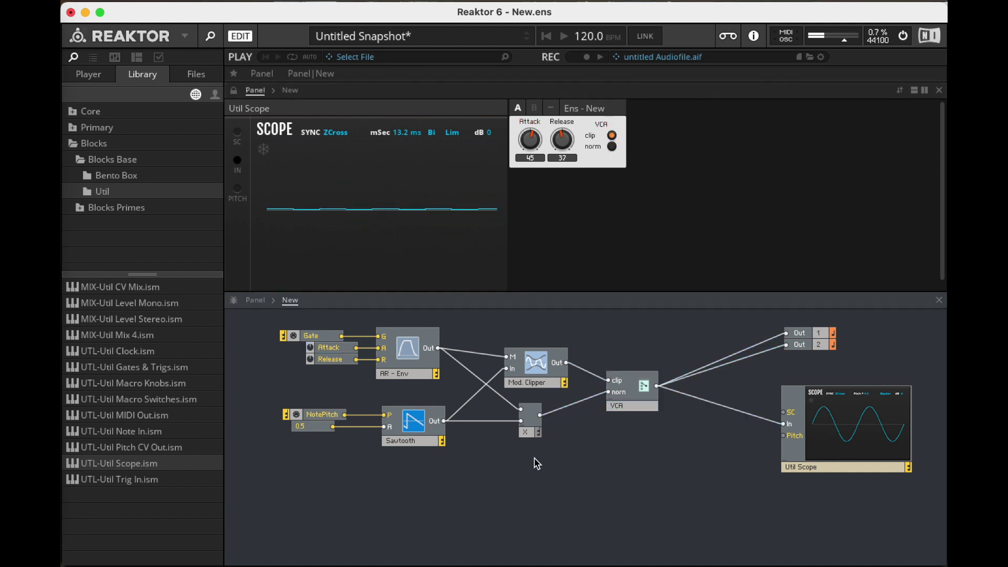
Shift NotePitch, 0.5 and Sawtooth further left and delete both Sawtooth output wires
left_click_drag(427, 499, 322, 417)
left_click_drag(413, 433, 353, 436)
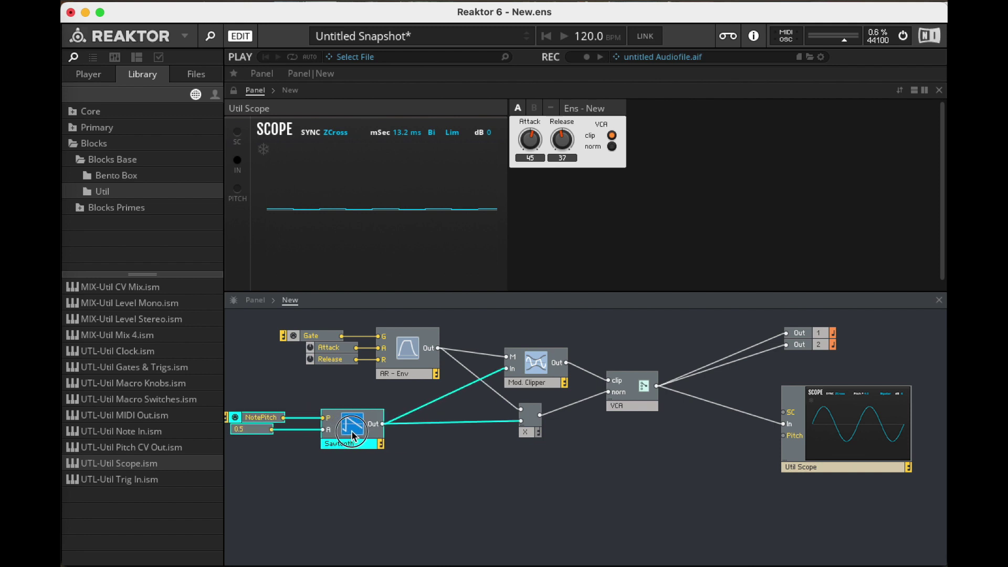
left_click(444, 479)
key("Delete")
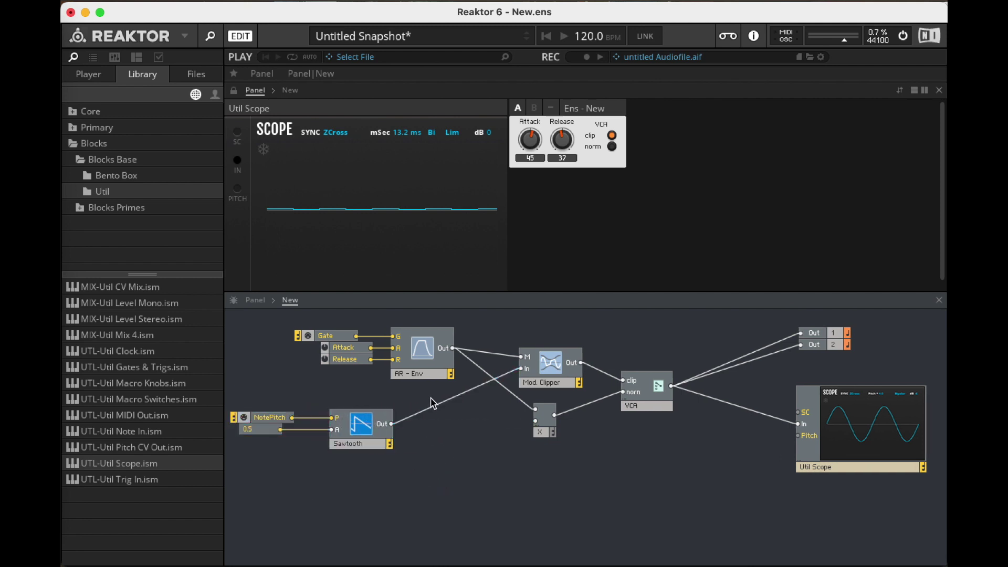
left_click(434, 405)
key("Delete")
Add a Built-In Ladder filter and feed the Sawtooth output into its input
right_click(432, 430)
mouse_move(475, 435)
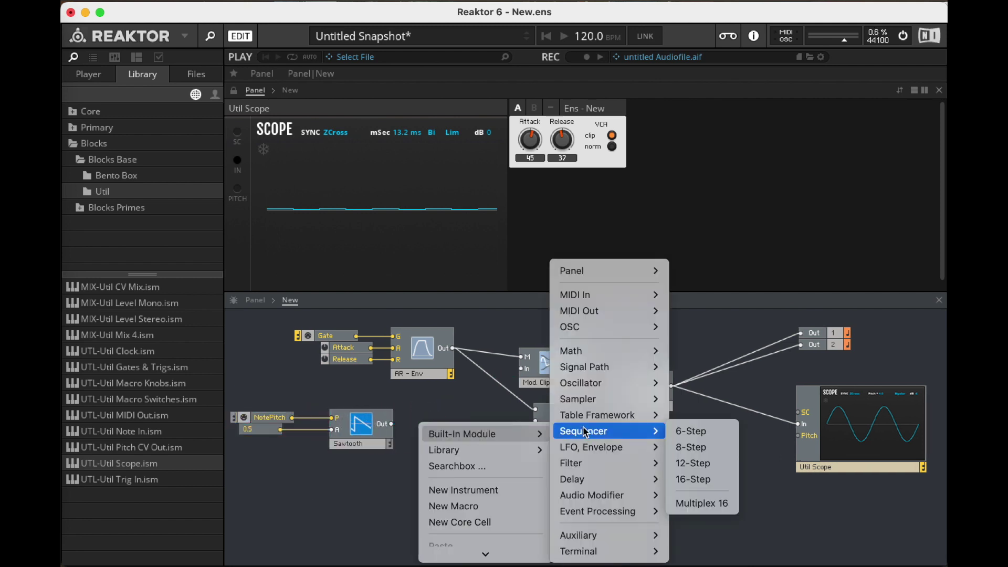
mouse_move(598, 464)
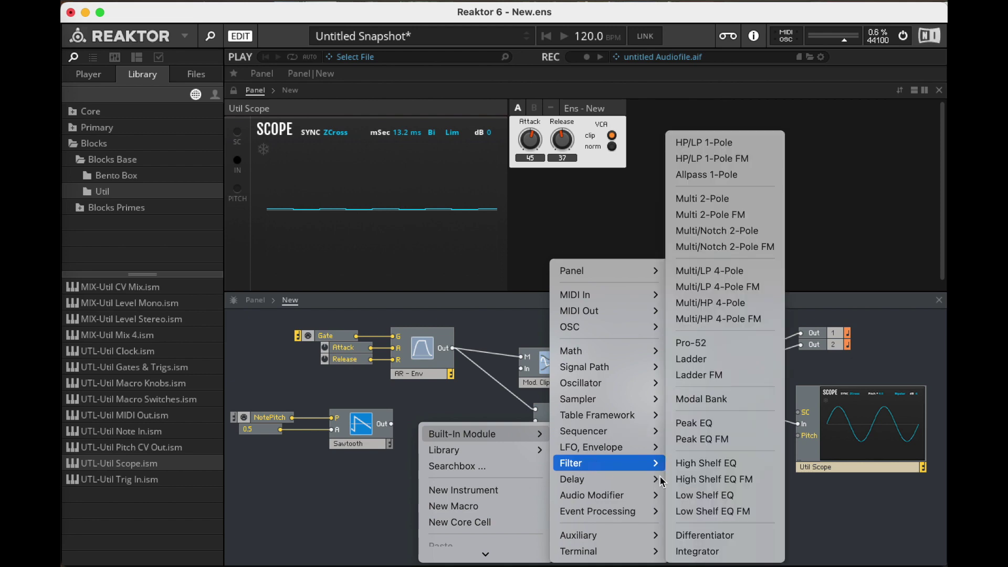
left_click(724, 361)
left_click_drag(392, 424, 415, 438)
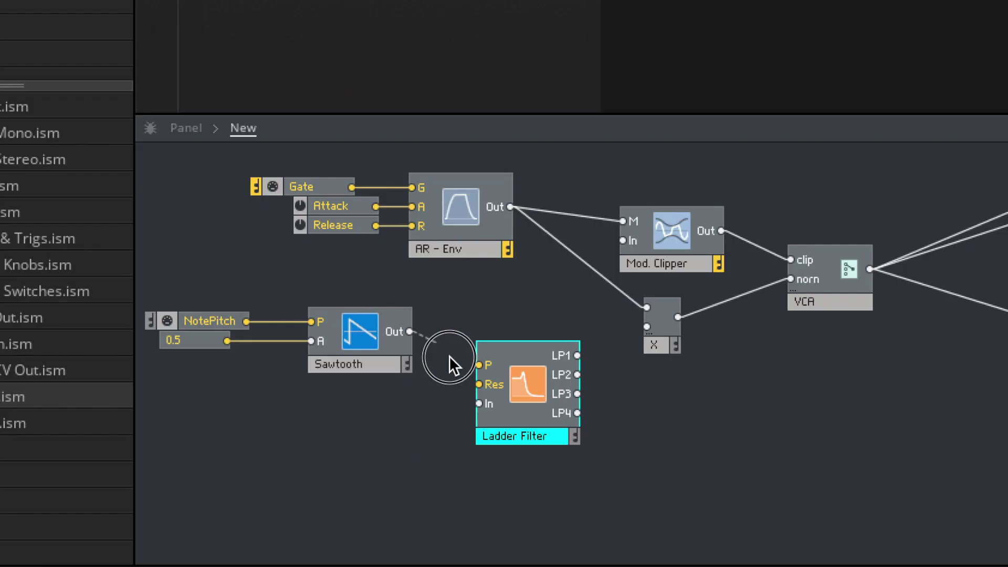
left_click_drag(474, 397, 478, 403)
Create Res and P Cutoff knobs and route the filter's LP2 into the Mod. Clipper
right_click(491, 386)
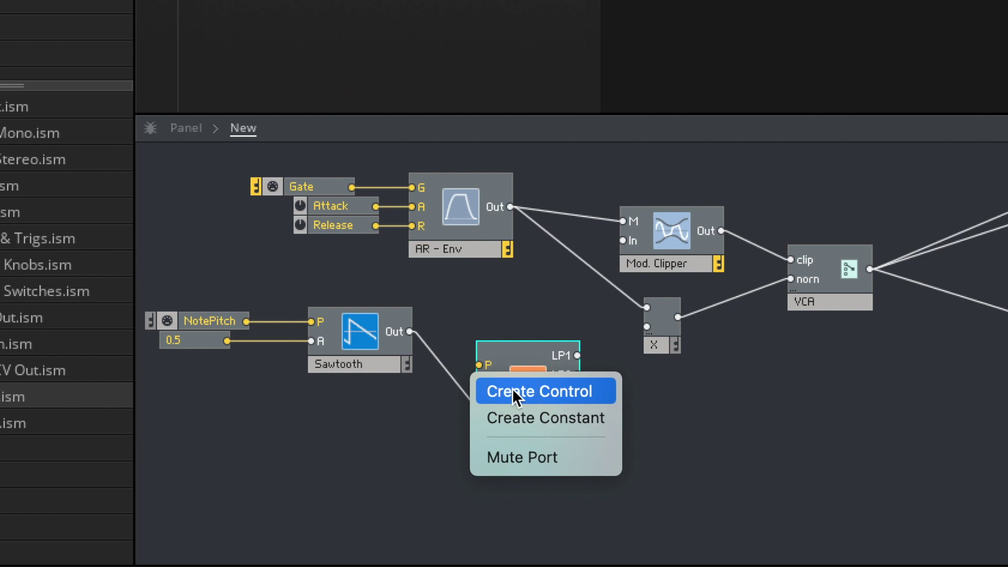
left_click(512, 389)
right_click(488, 366)
left_click(495, 371)
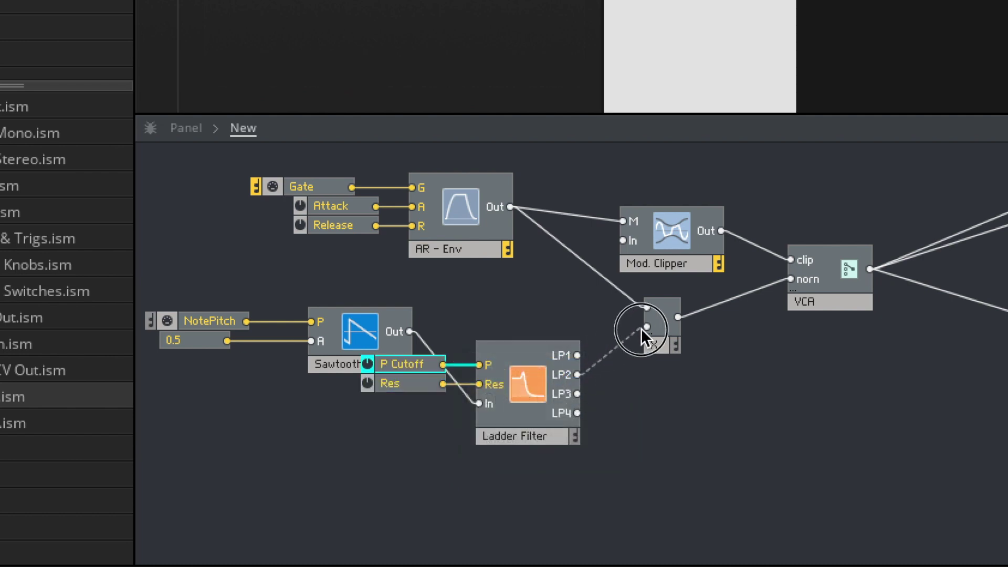
left_click_drag(578, 374, 623, 241)
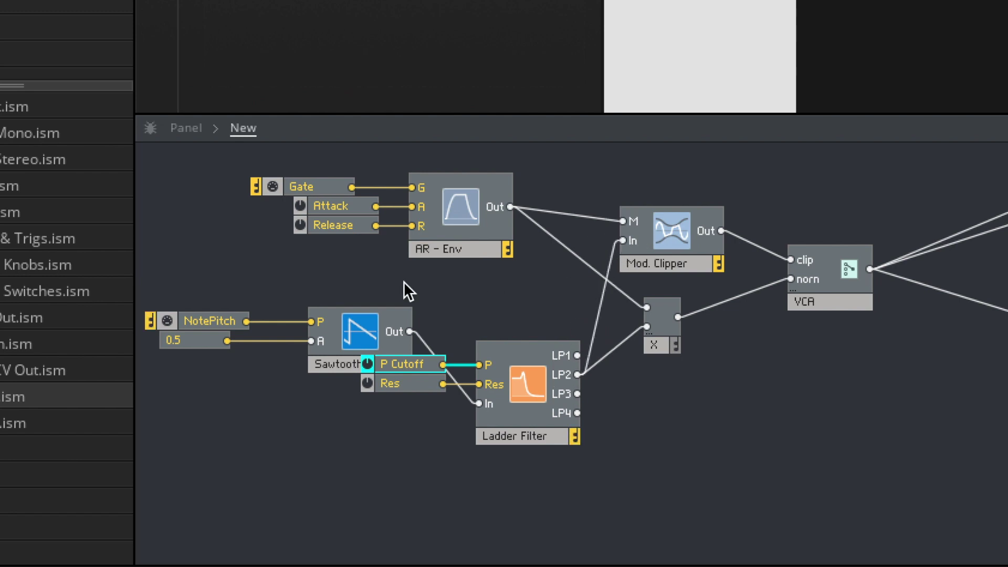
left_click_drag(217, 283, 275, 418)
left_click(411, 466)
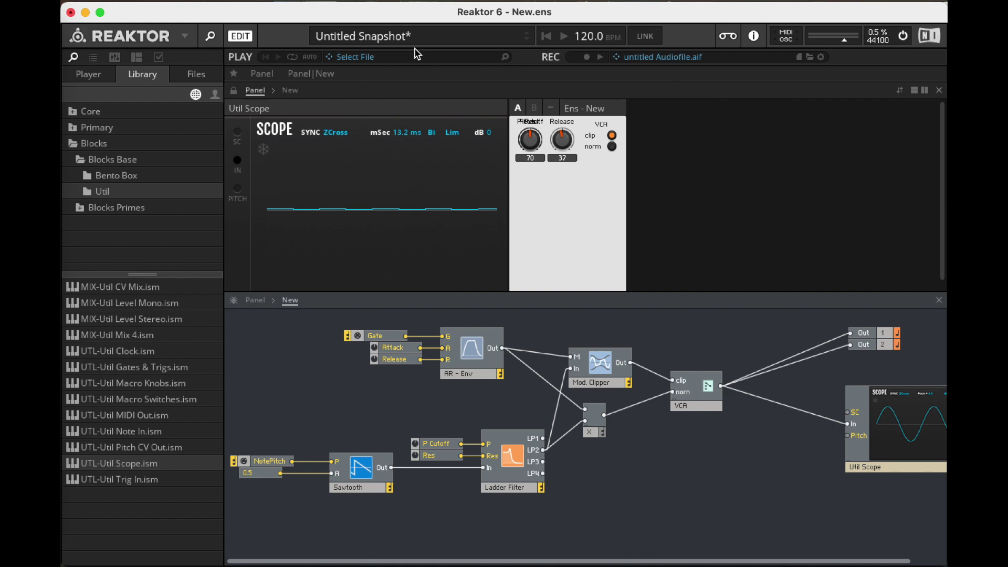
Lay out the panel knobs in a grid, with Release and P Cutoff below and Res beside Attack
left_click(233, 91)
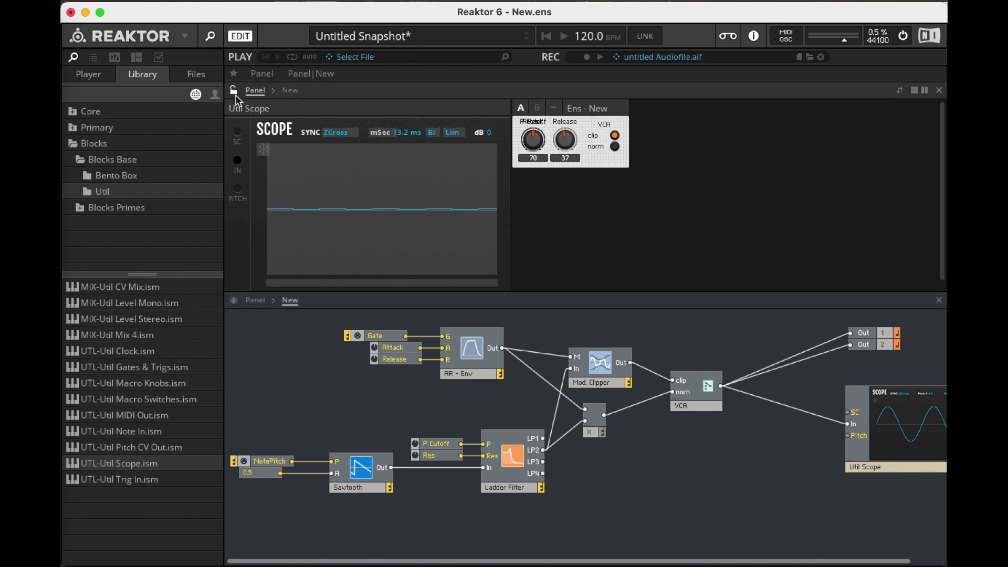
left_click_drag(559, 136, 561, 200)
left_click_drag(536, 142, 534, 205)
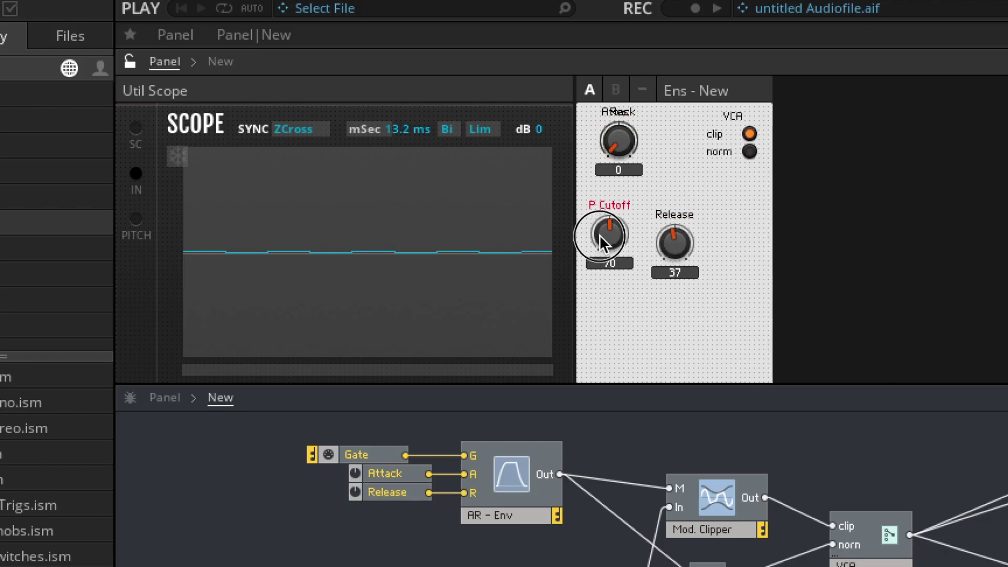
left_click_drag(599, 146, 657, 147)
left_click(130, 61)
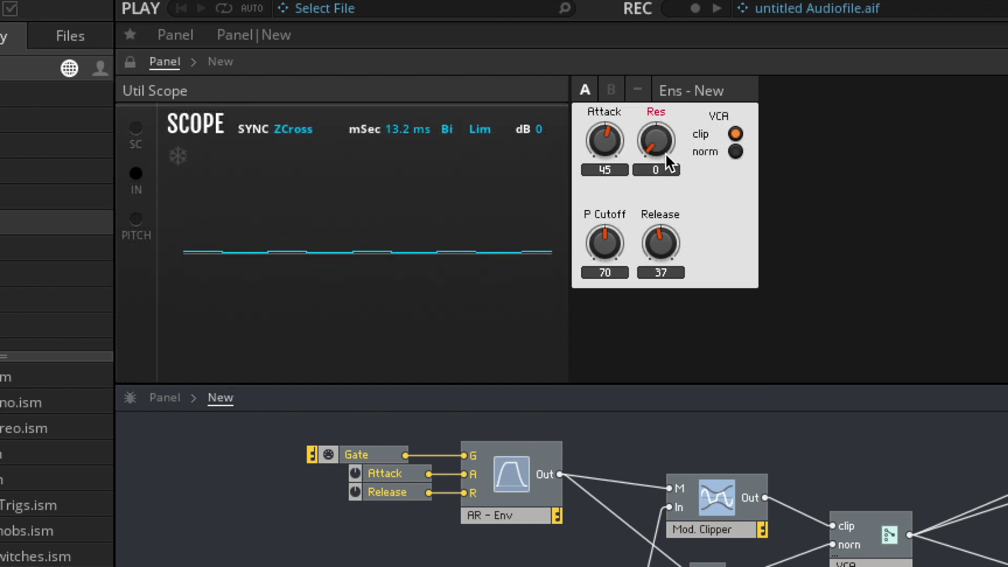
Set P Cutoff to 96, Release to 26 and Res to 0.4173
left_click_drag(605, 238, 618, 200)
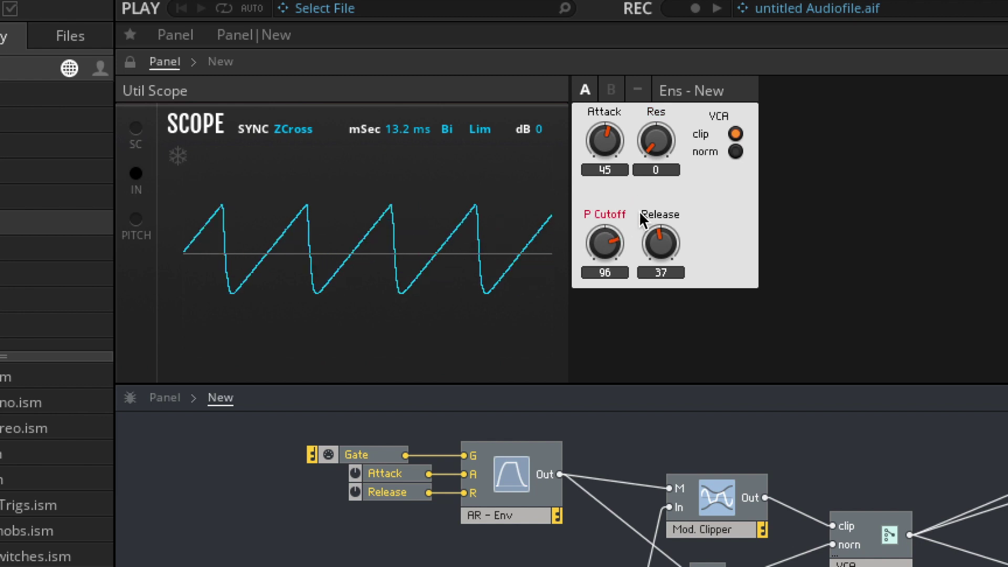
left_click(671, 244)
left_click_drag(671, 245, 660, 180)
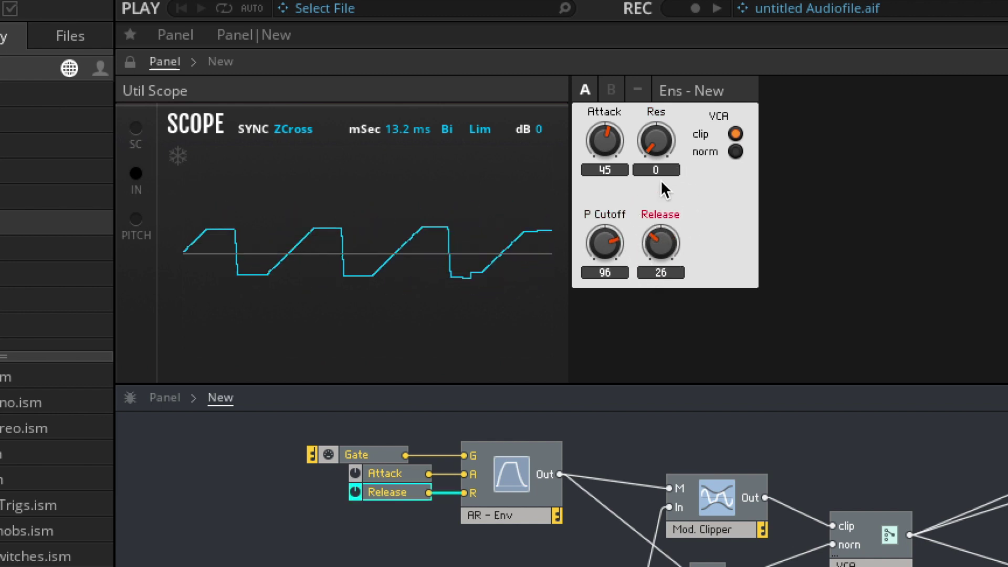
left_click(655, 128)
left_click_drag(655, 127, 663, 70)
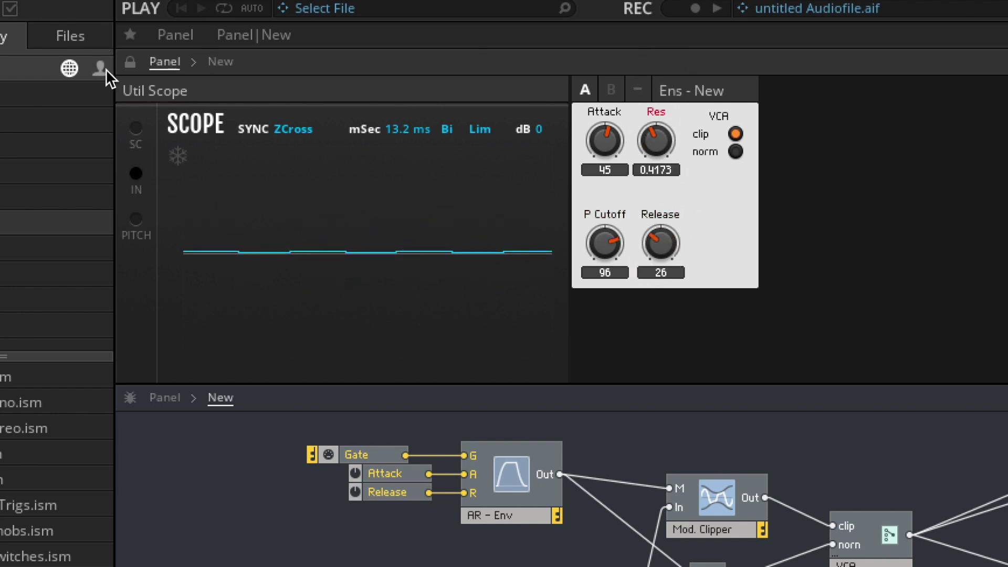
Regroup the knobs with P Cutoff top-left and Attack left of Release, then set the VCA to norm
left_click(130, 61)
left_click_drag(618, 212, 767, 198)
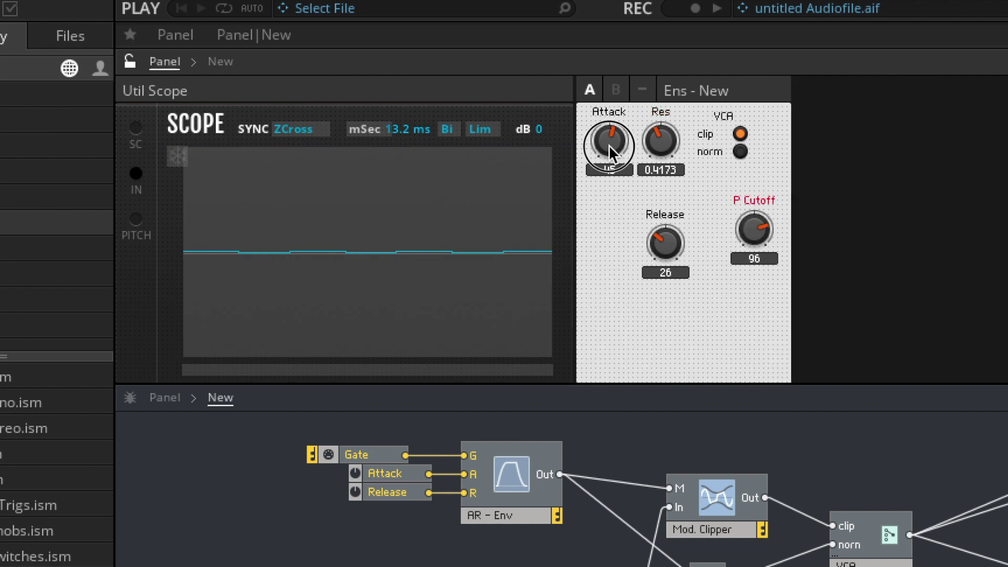
left_click_drag(609, 143, 614, 259)
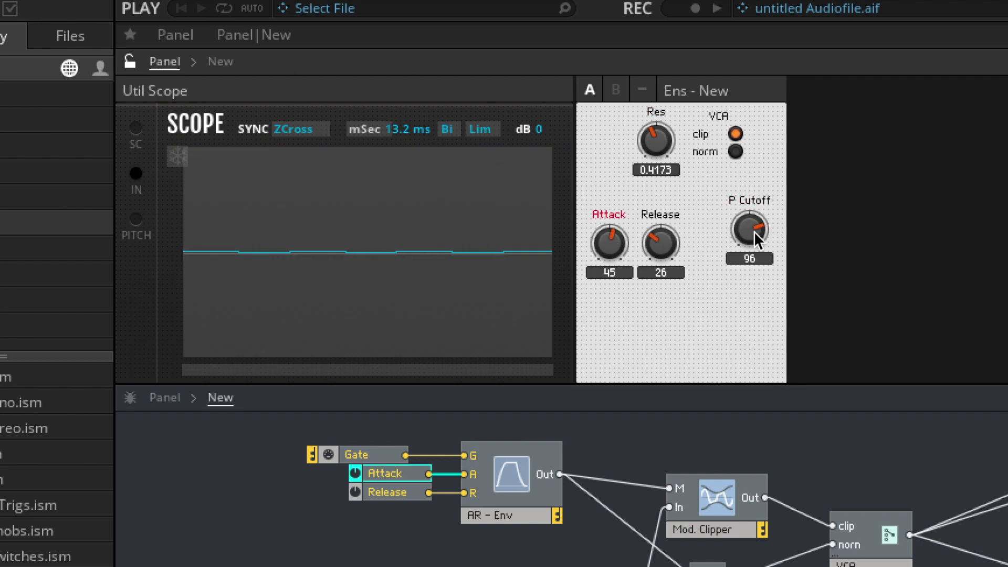
left_click_drag(754, 231, 603, 151)
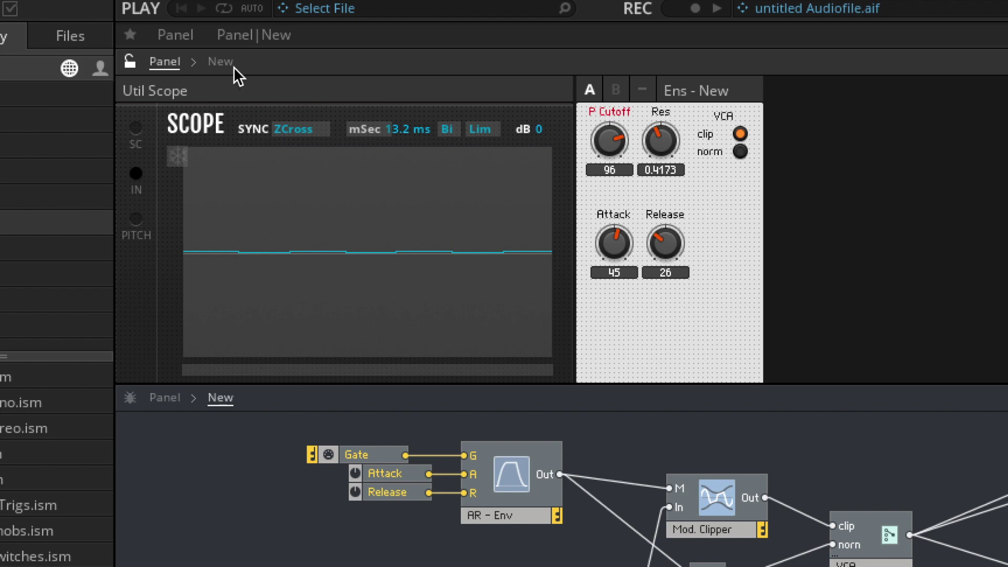
left_click(130, 61)
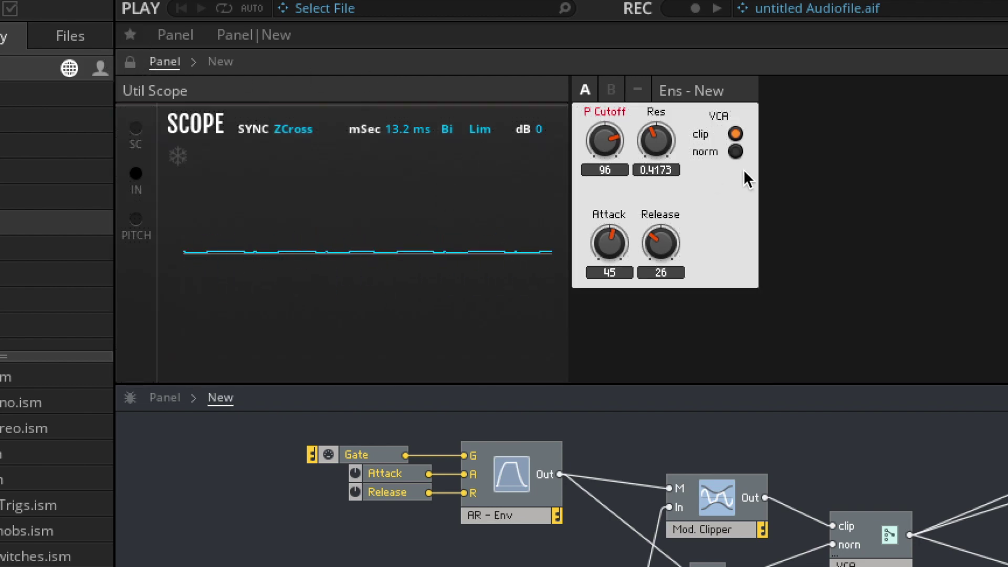
left_click(734, 152)
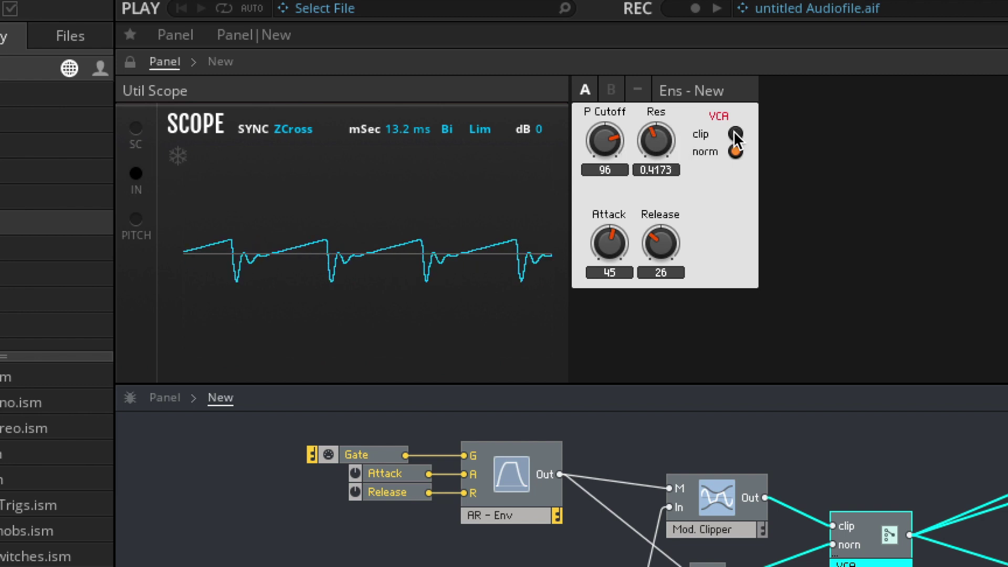
Return the VCA to clip, raise Res to 0.6772 and set P Cutoff to 93
left_click(734, 133)
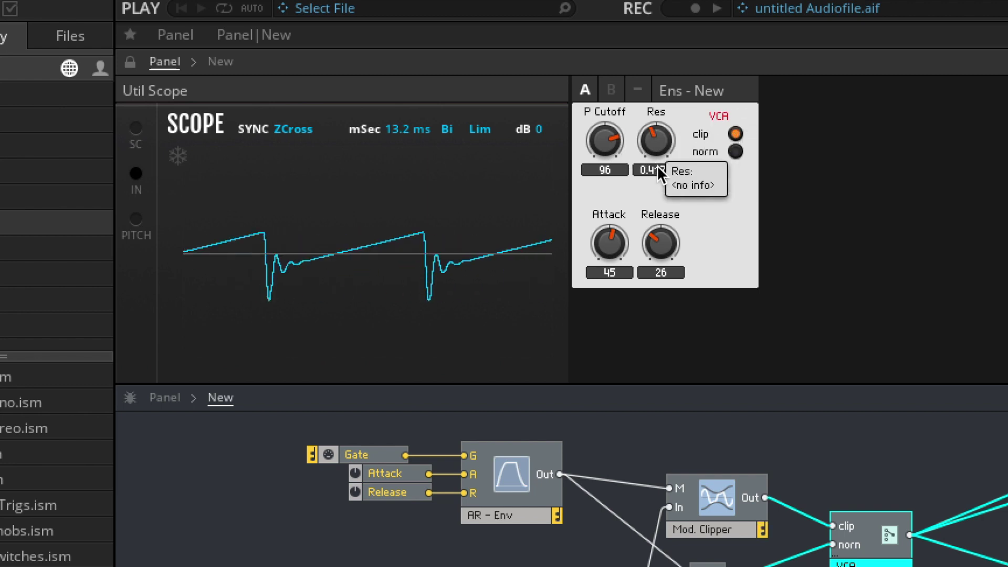
left_click_drag(657, 165, 657, 98)
left_click_drag(611, 141, 606, 165)
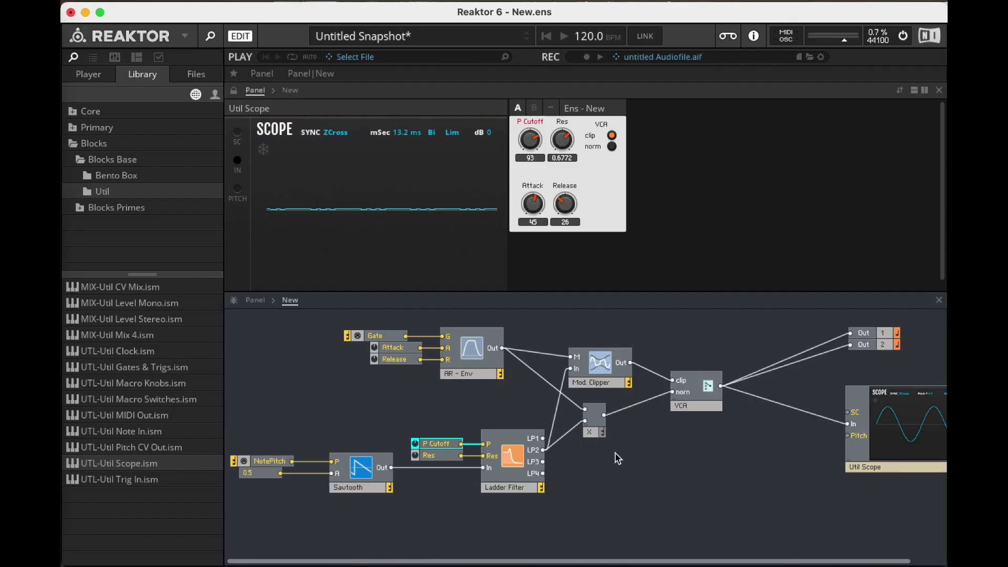
left_click(658, 420)
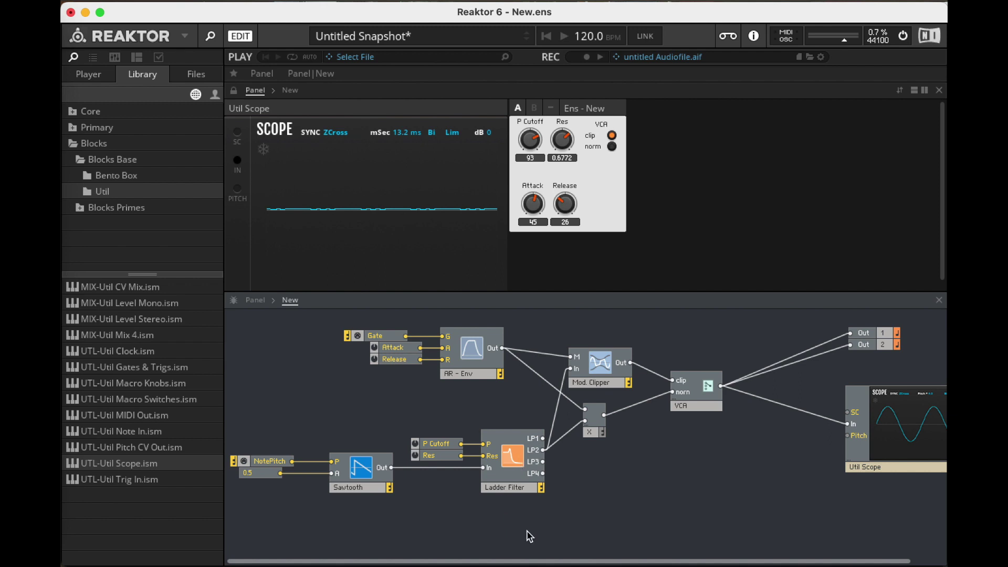